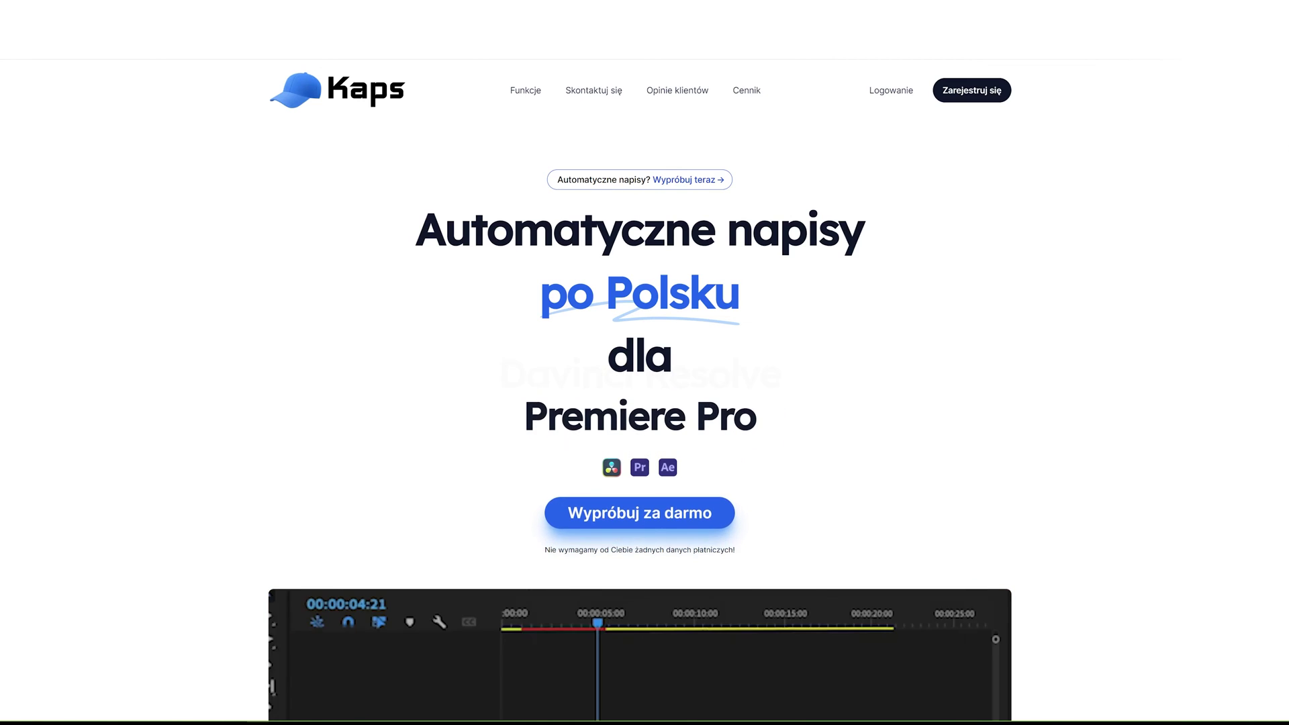
Scroll down the Kaps homepage to the 'Opinie naszych użytkowników' user reviews.
{"action": "scroll", "coordinate": [644, 389], "scroll_direction": "down", "scroll_amount": 2}
{"action": "scroll", "coordinate": [644, 390], "scroll_direction": "down", "scroll_amount": 8}
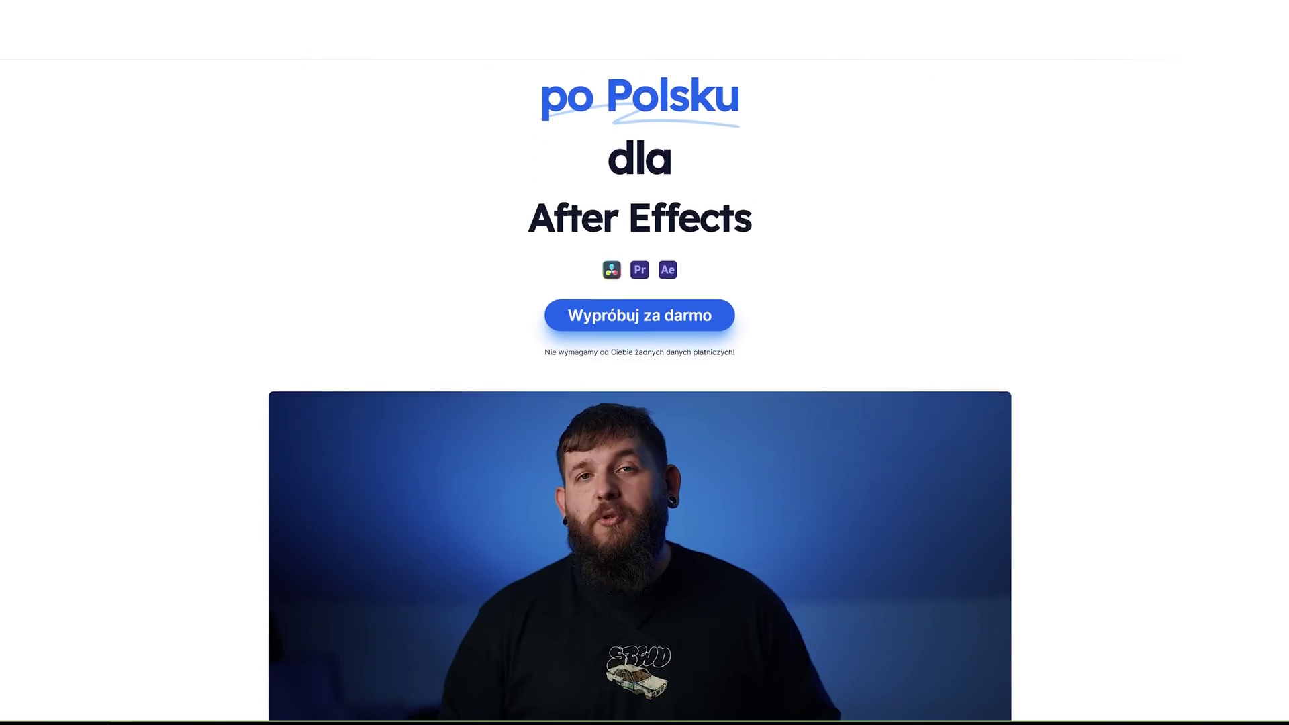
{"action": "scroll", "coordinate": [645, 390], "scroll_direction": "down", "scroll_amount": 6}
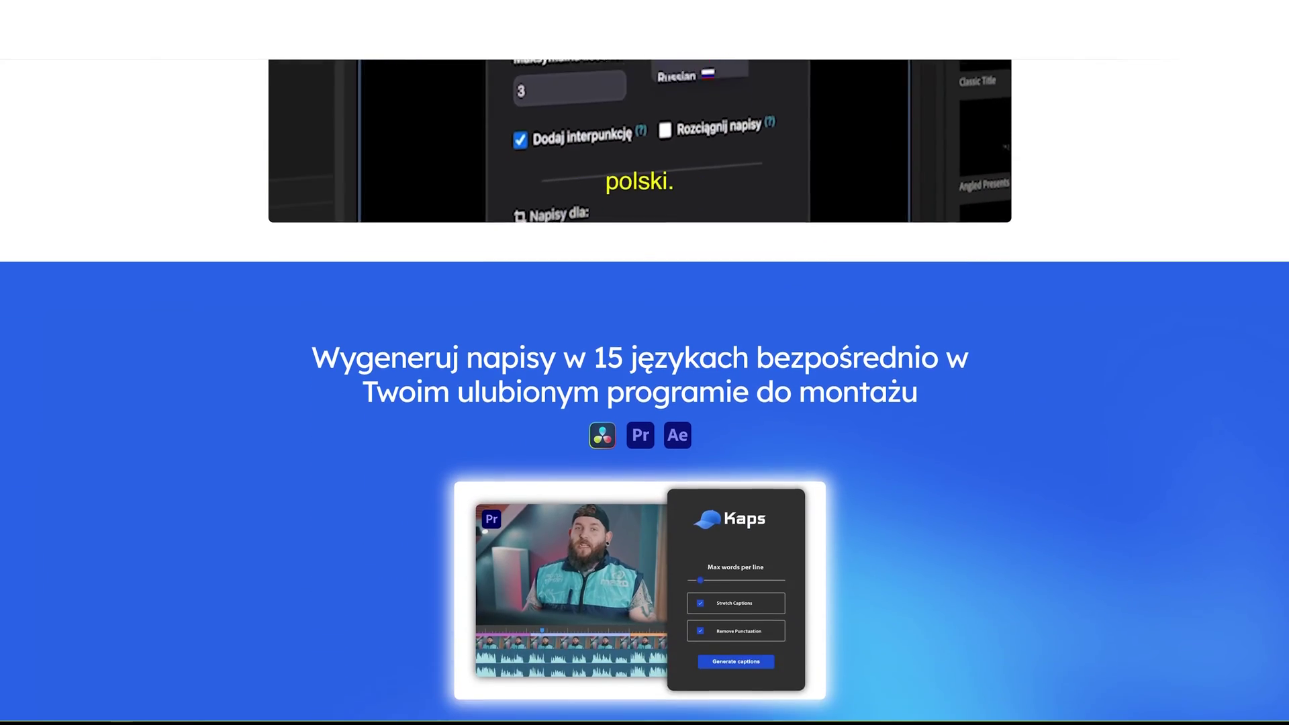
{"action": "scroll", "coordinate": [645, 389], "scroll_direction": "down", "scroll_amount": 8}
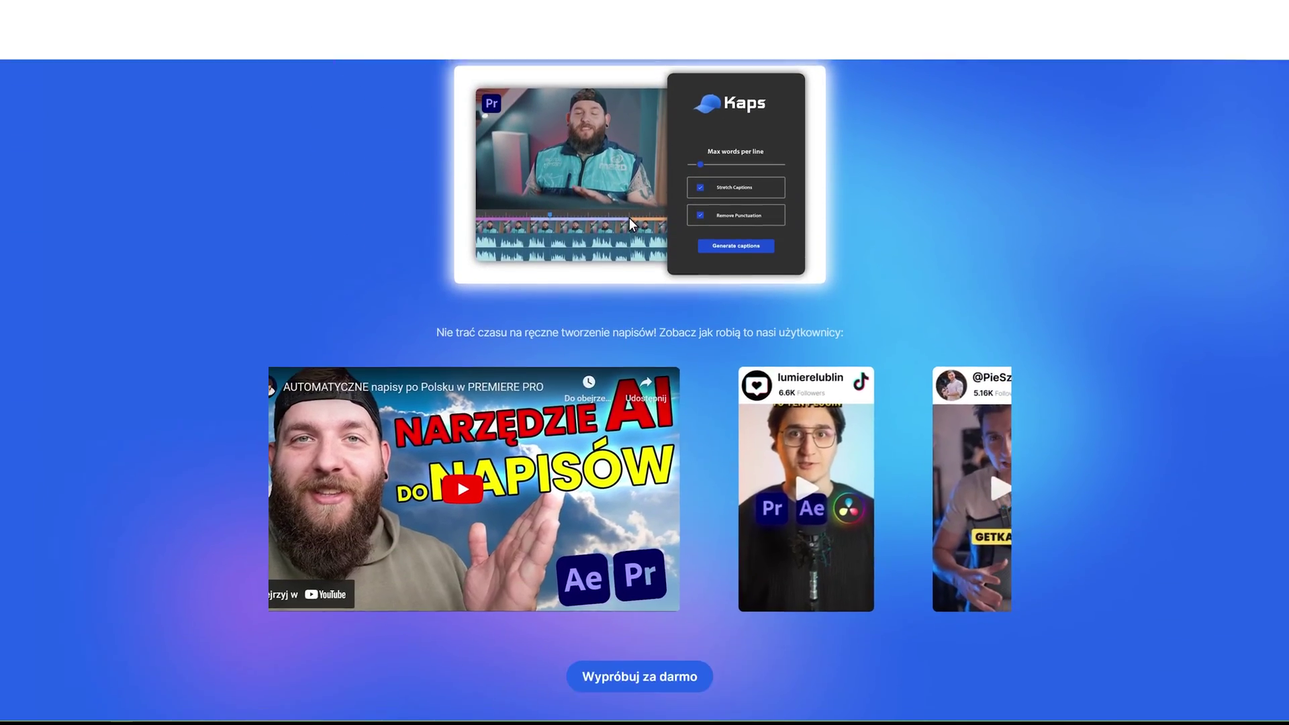
{"action": "scroll", "coordinate": [644, 389], "scroll_direction": "down", "scroll_amount": 3}
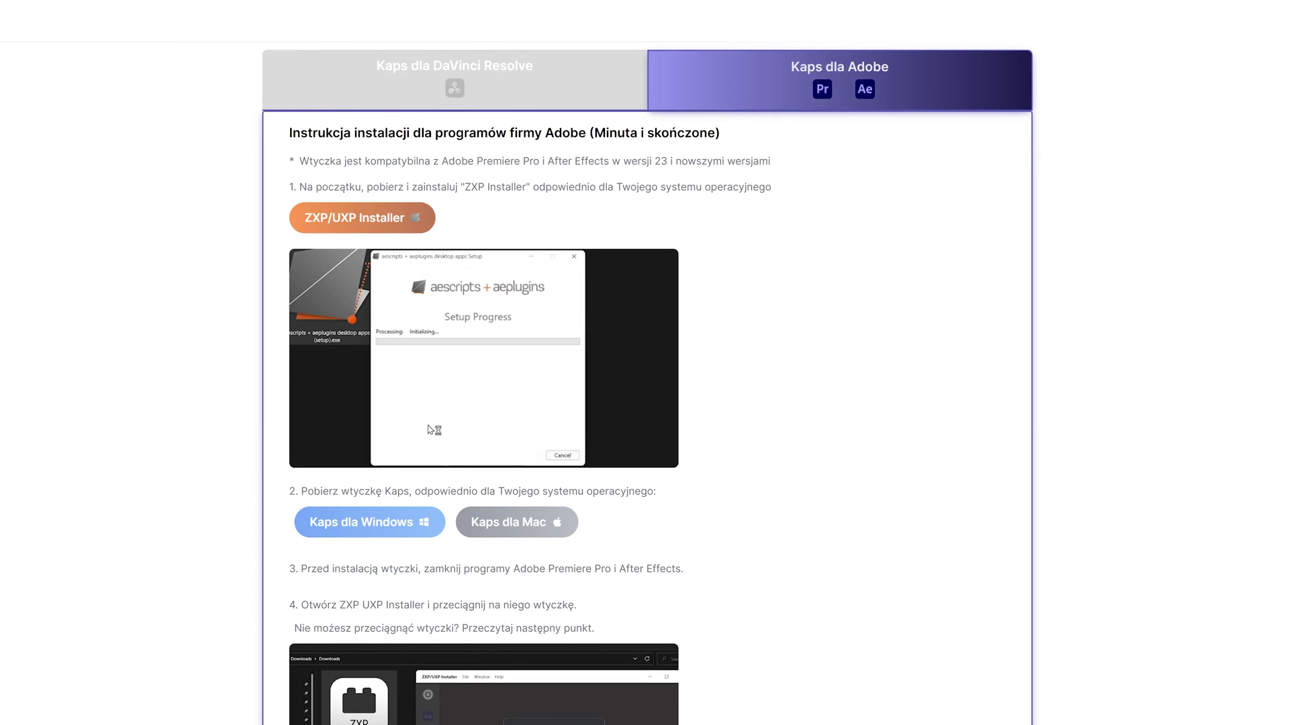
Scroll through the 'Kaps dla Adobe' ZXP/UXP Installer and plugin download instructions.
{"action": "scroll", "coordinate": [647, 383], "scroll_direction": "down", "scroll_amount": 2}
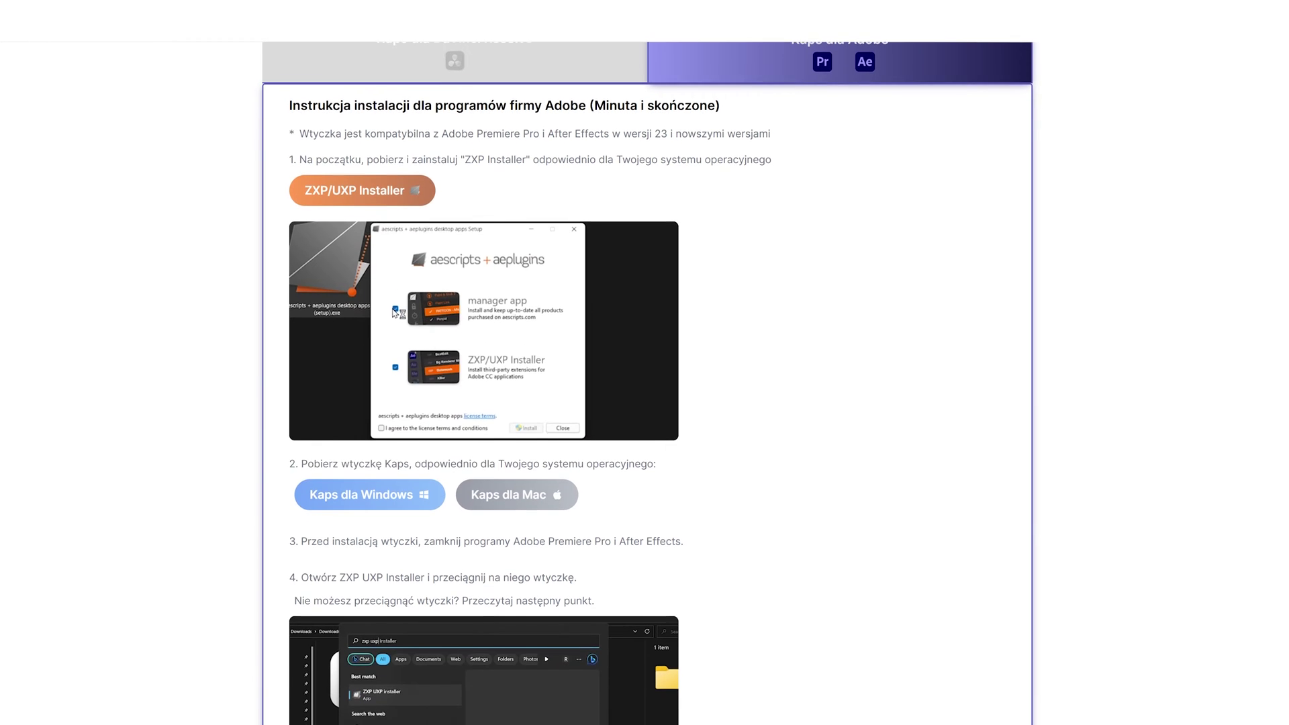
{"action": "scroll", "coordinate": [648, 382], "scroll_direction": "down", "scroll_amount": 3}
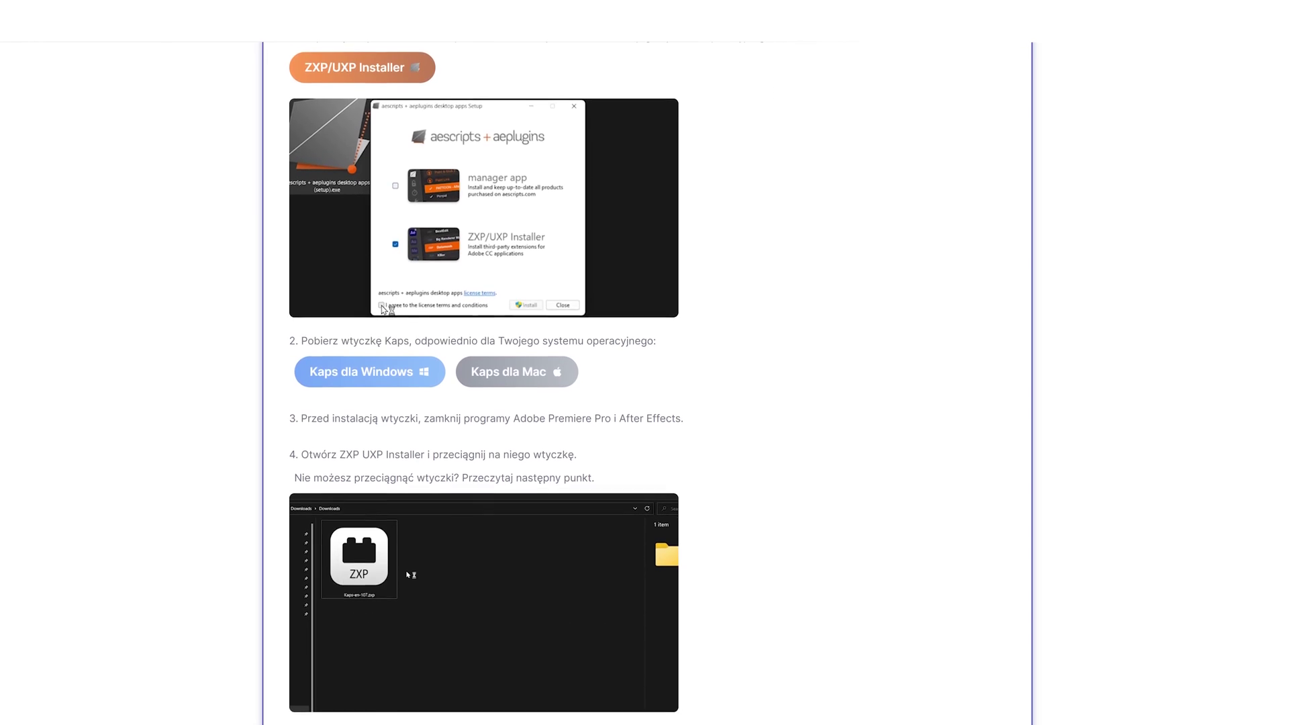
{"action": "scroll", "coordinate": [647, 382], "scroll_direction": "down", "scroll_amount": 2}
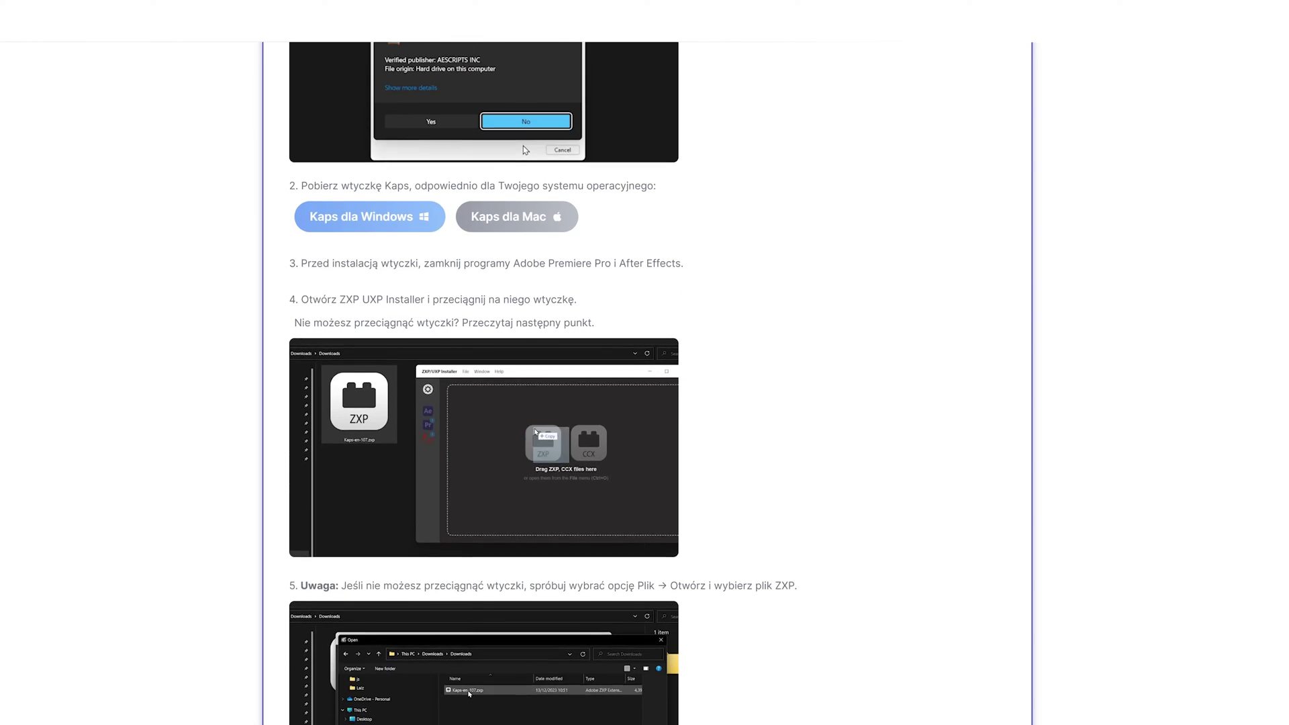
{"action": "scroll", "coordinate": [647, 383], "scroll_direction": "down", "scroll_amount": 2}
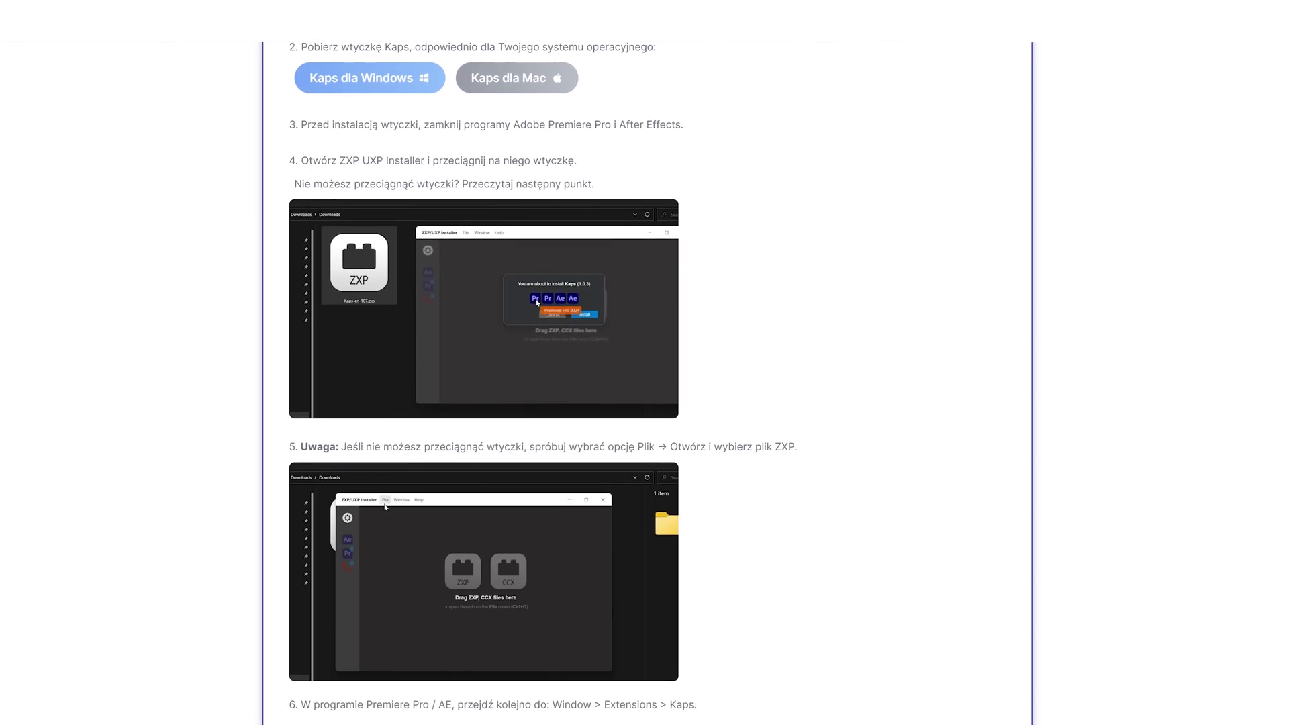
{"action": "scroll", "coordinate": [647, 383], "scroll_direction": "down", "scroll_amount": 1}
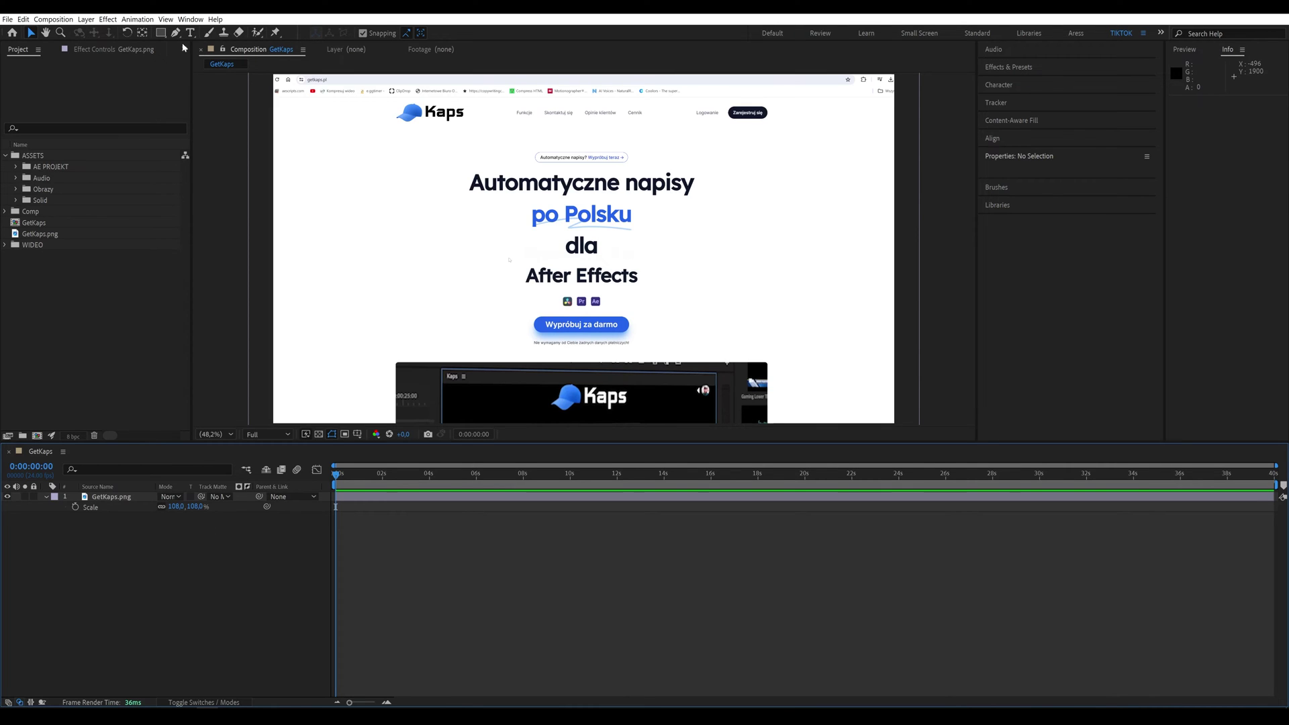
Open the Kaps panel from Window > Extensions in After Effects.
{"action": "left_click", "coordinate": [191, 20]}
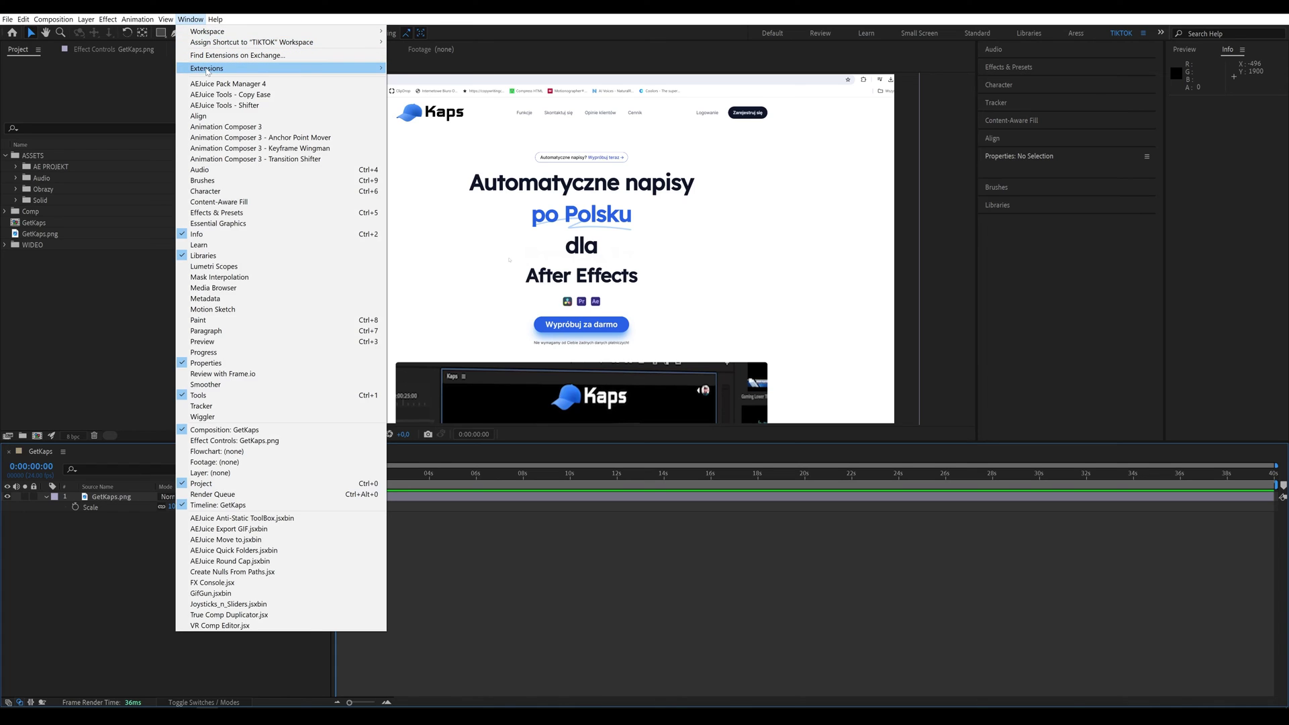
{"action": "mouse_move", "coordinate": [207, 72]}
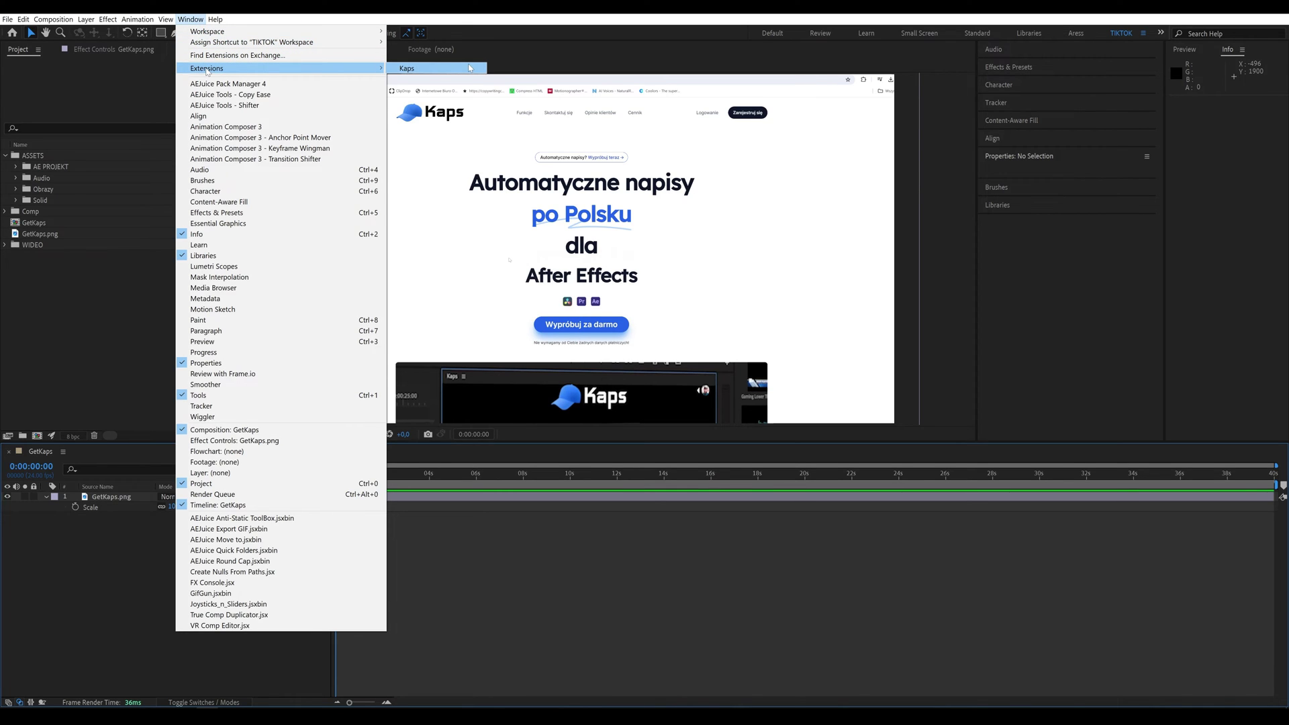
{"action": "left_click", "coordinate": [470, 68]}
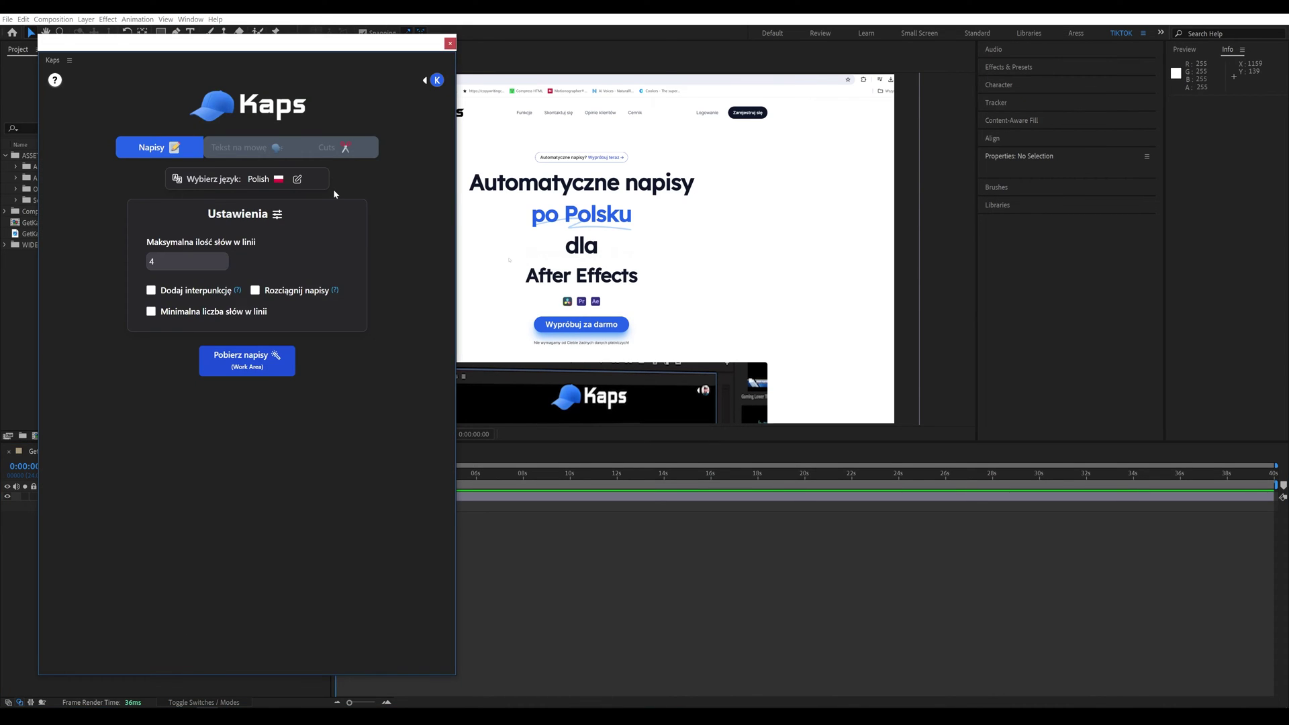
Generate a 36-second Adam-voice text-to-speech voiceover and open its kaps-tts folder.
{"action": "left_click", "coordinate": [257, 154]}
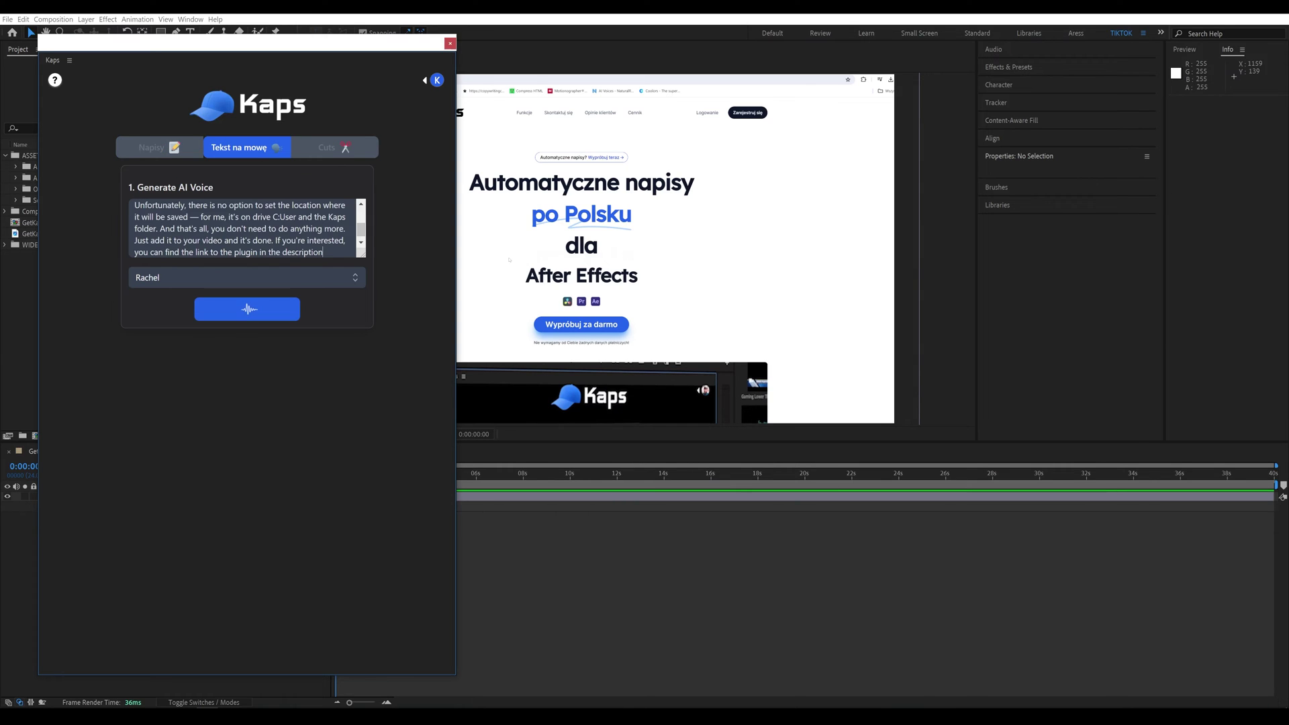
{"action": "left_click", "coordinate": [227, 278]}
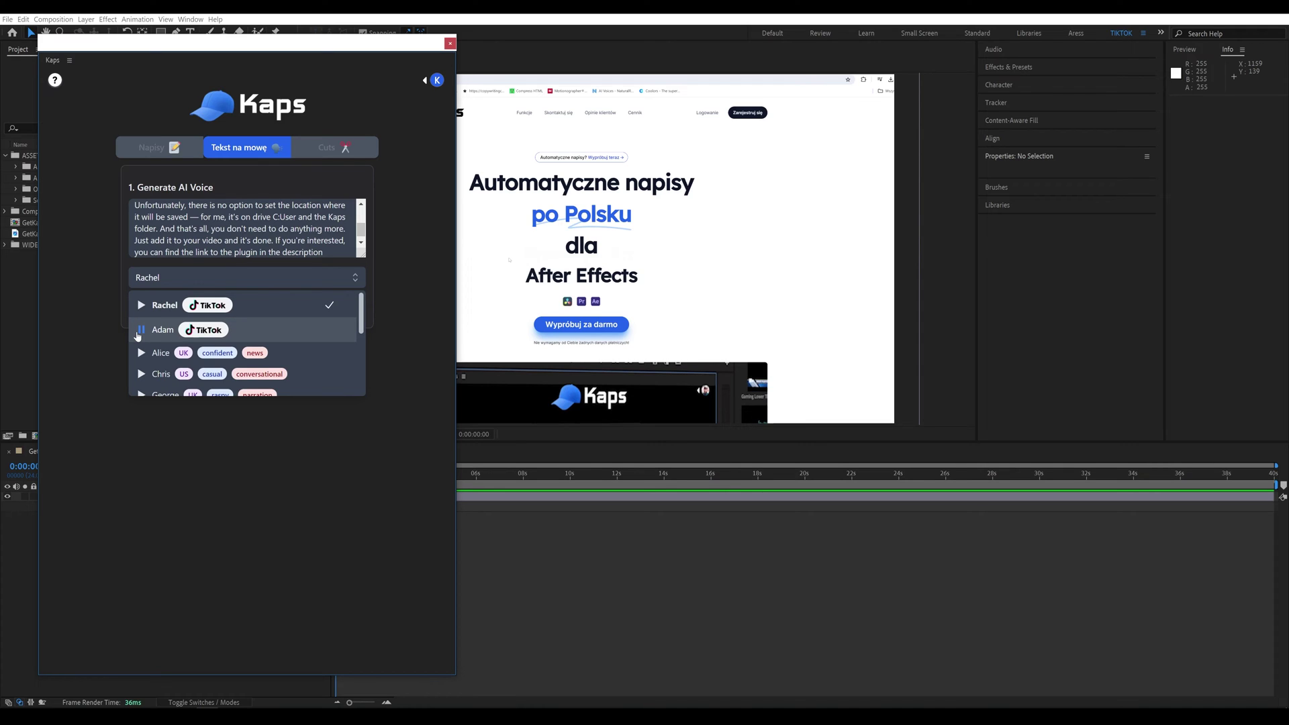
{"action": "left_click", "coordinate": [259, 330]}
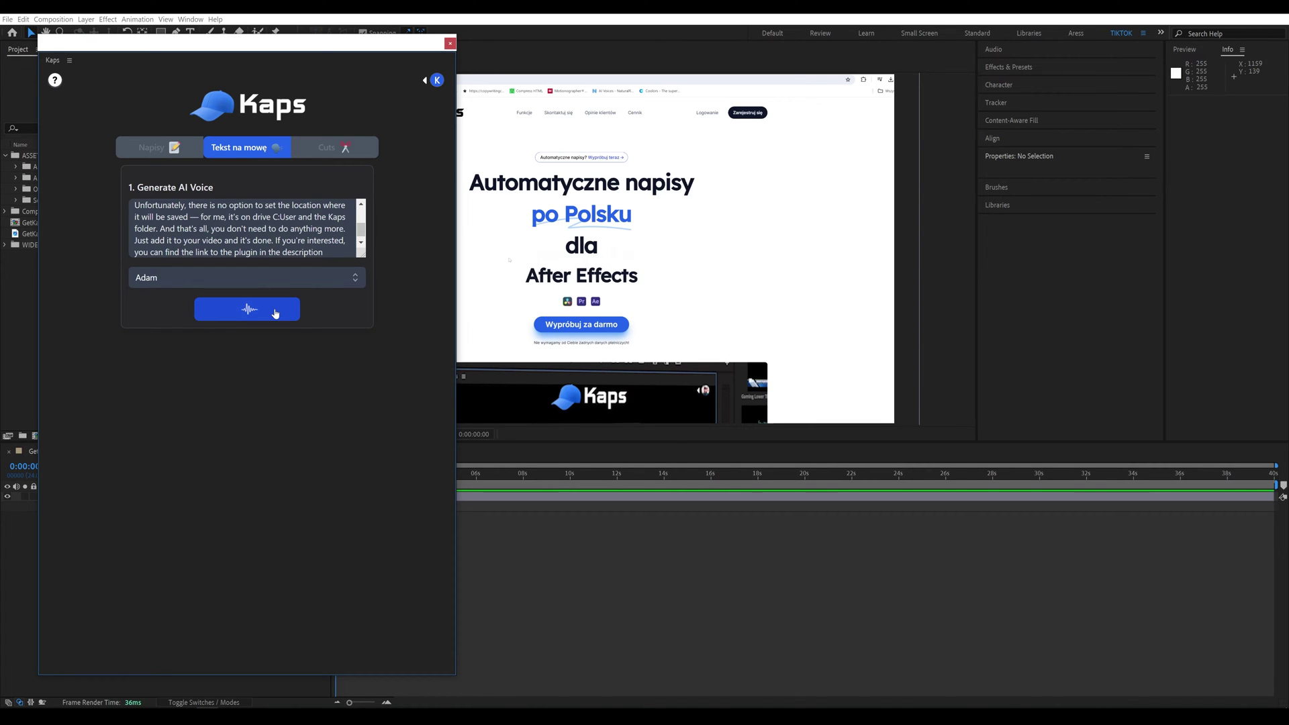
{"action": "left_click", "coordinate": [275, 312]}
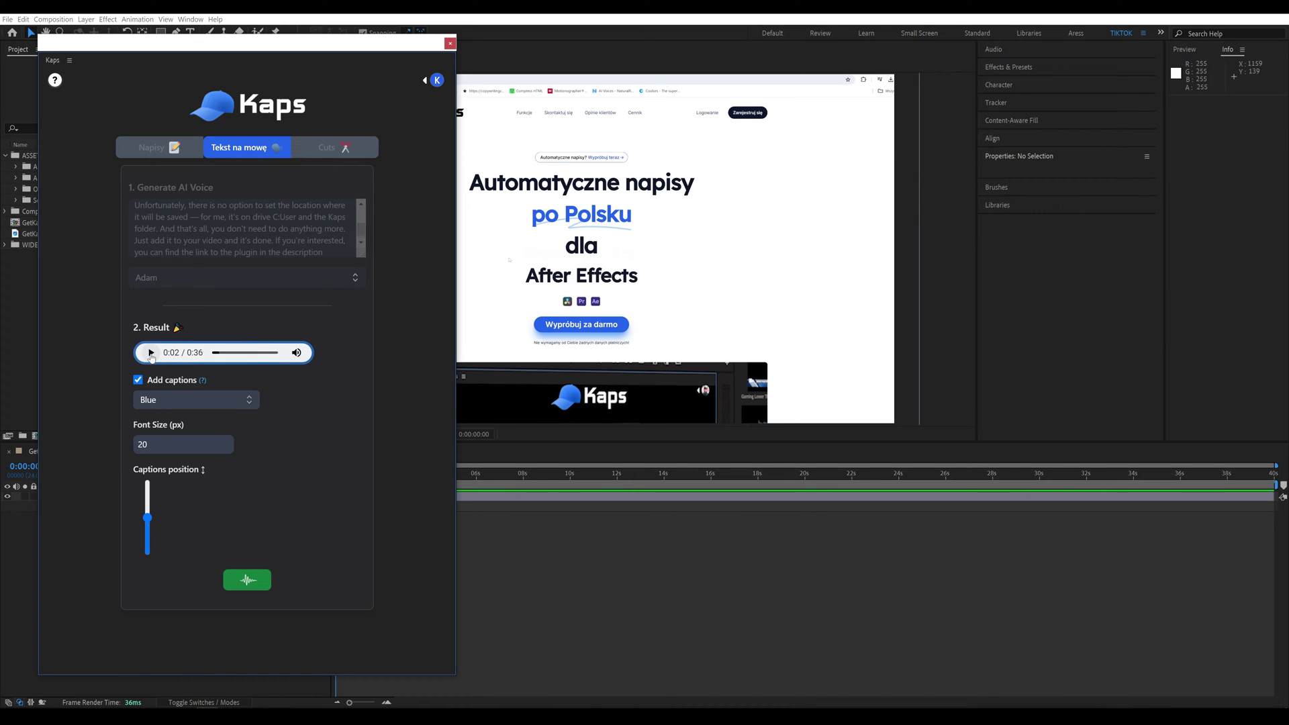
{"action": "left_click", "coordinate": [157, 717]}
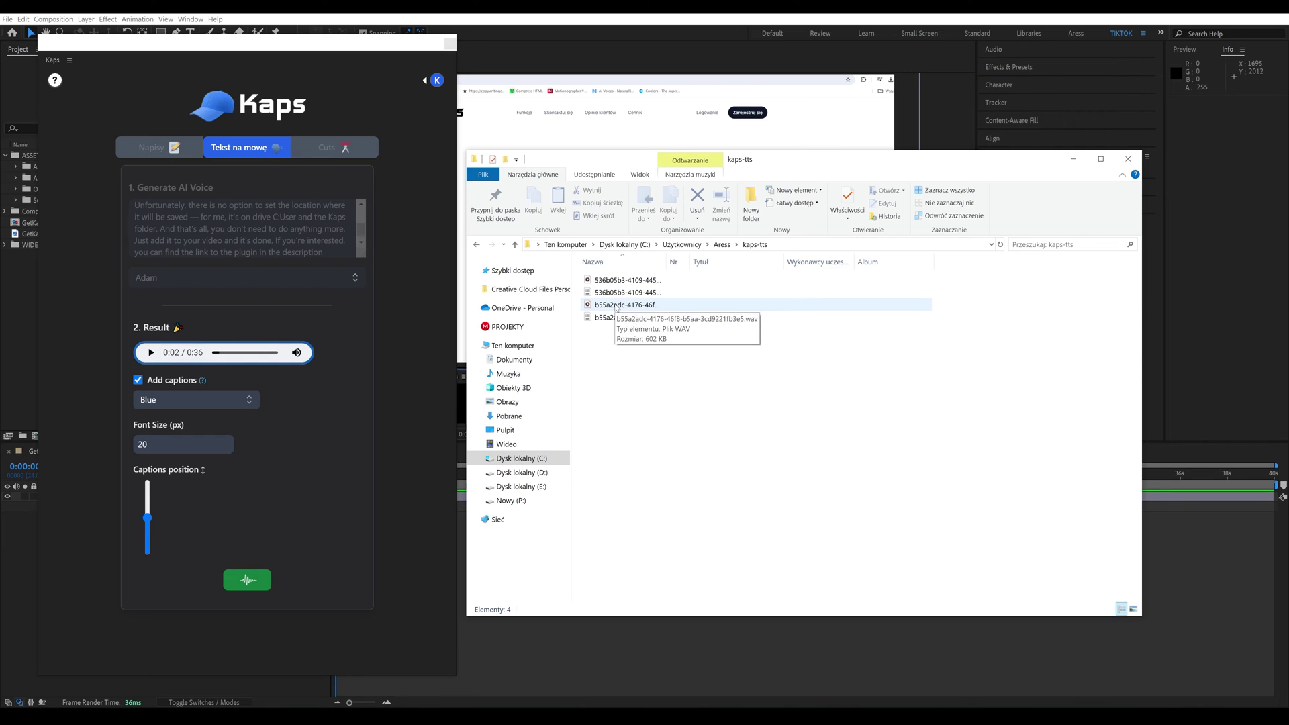
Drag the generated WAV voiceover from kaps-tts into the After Effects timeline.
{"action": "left_click_drag", "start_coordinate": [616, 308], "coordinate": [151, 542]}
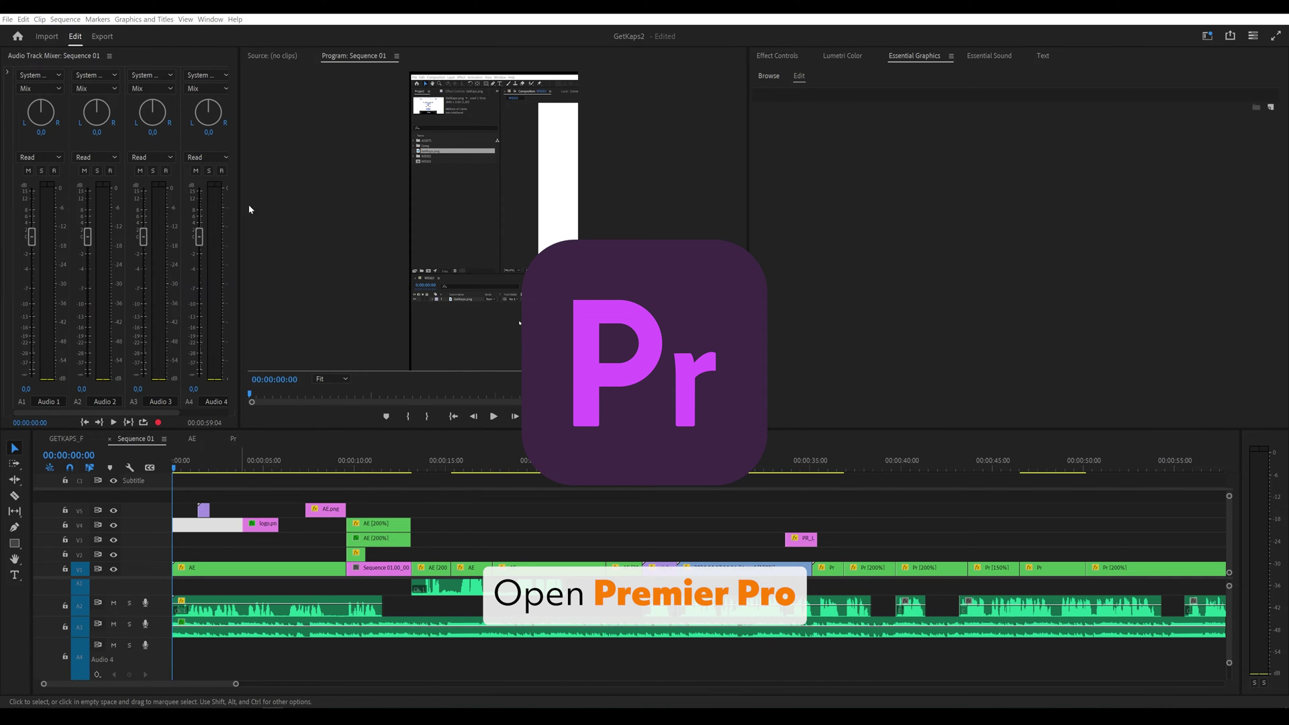
Open the Kaps panel from Window > Extensions in Premiere Pro.
{"action": "left_click", "coordinate": [211, 19]}
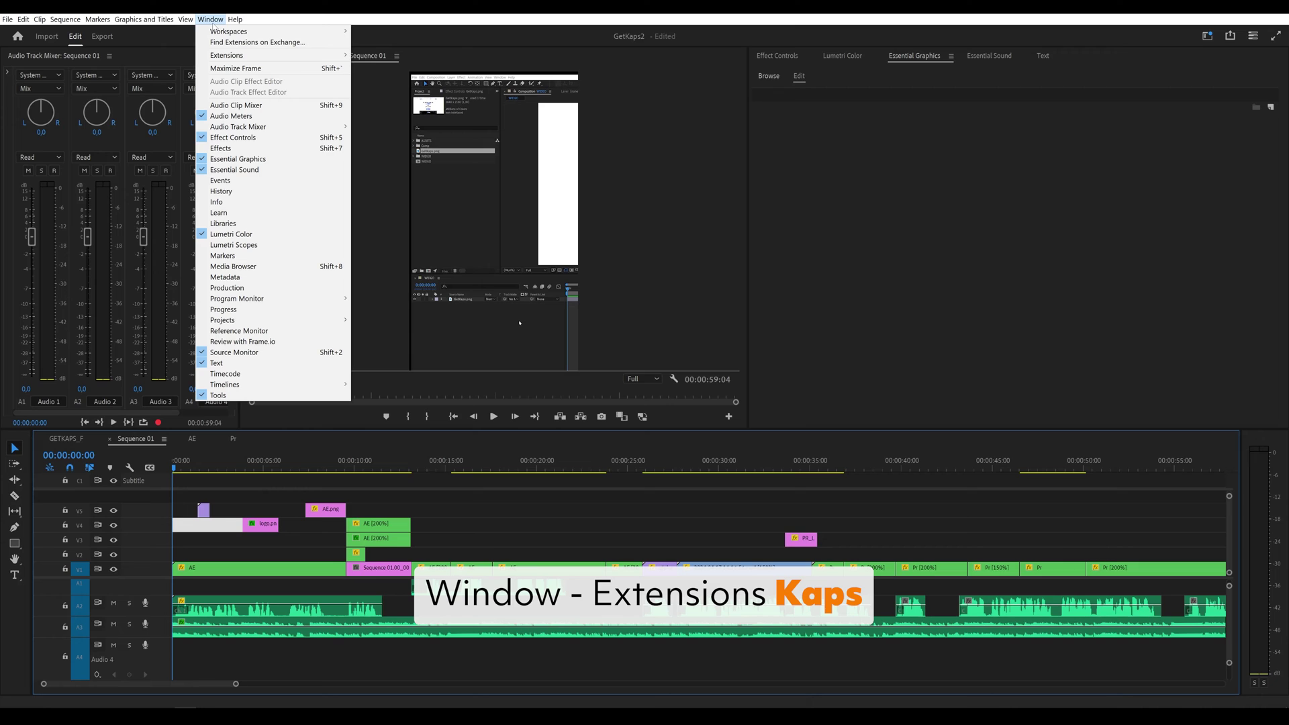
{"action": "mouse_move", "coordinate": [226, 55]}
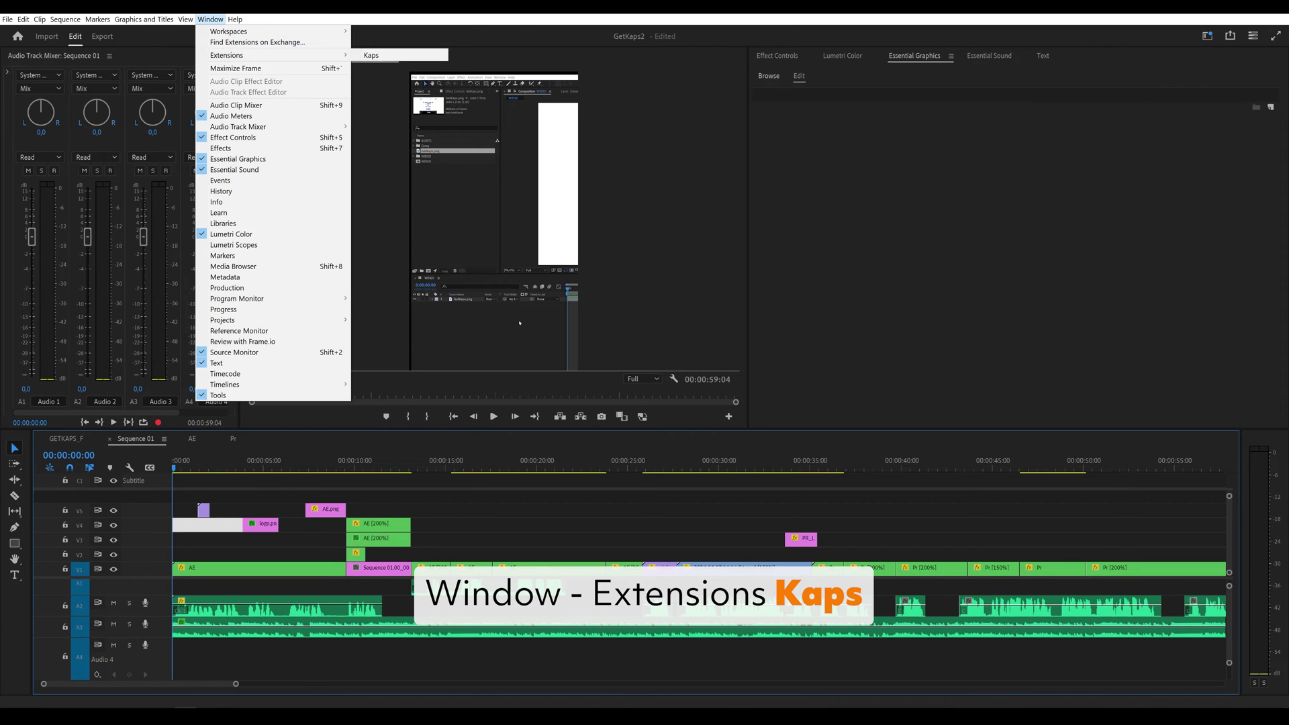
{"action": "left_click", "coordinate": [372, 55]}
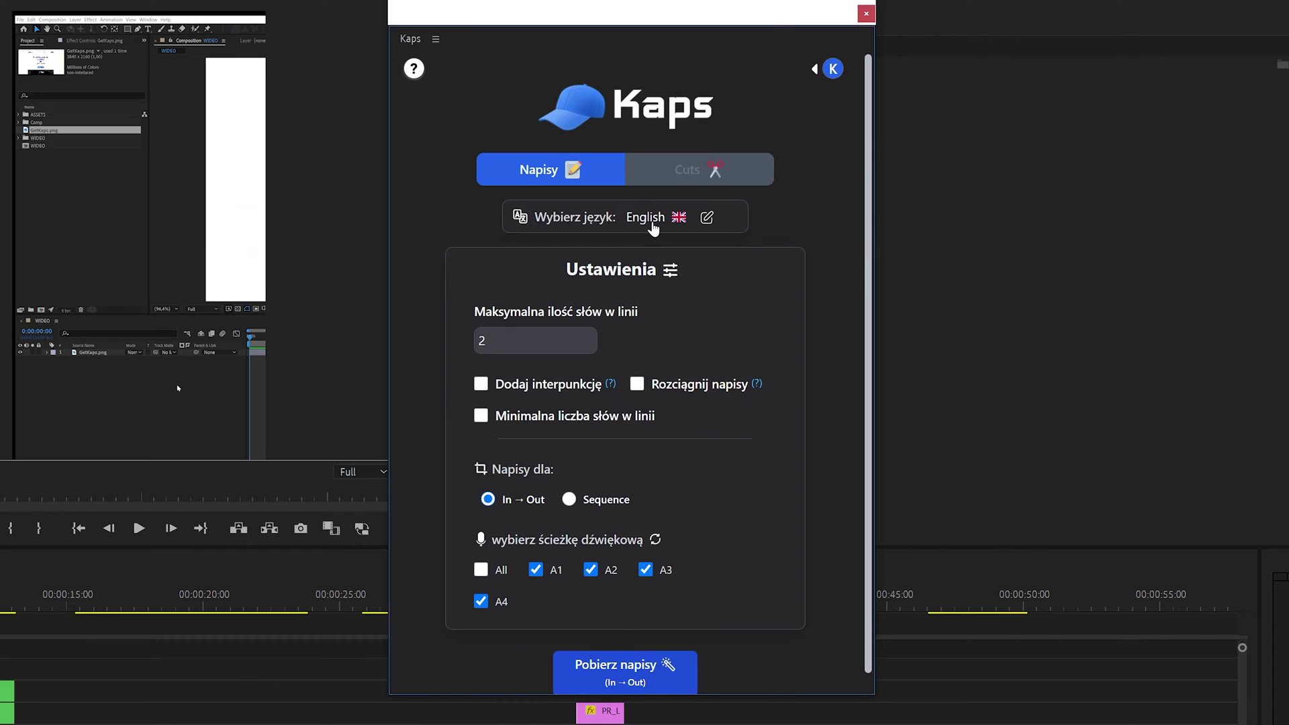
Set Kaps captions to English, 1 word per line, with 'Rozciągnij napisy' enabled.
{"action": "left_click", "coordinate": [649, 226]}
{"action": "left_click", "coordinate": [643, 245]}
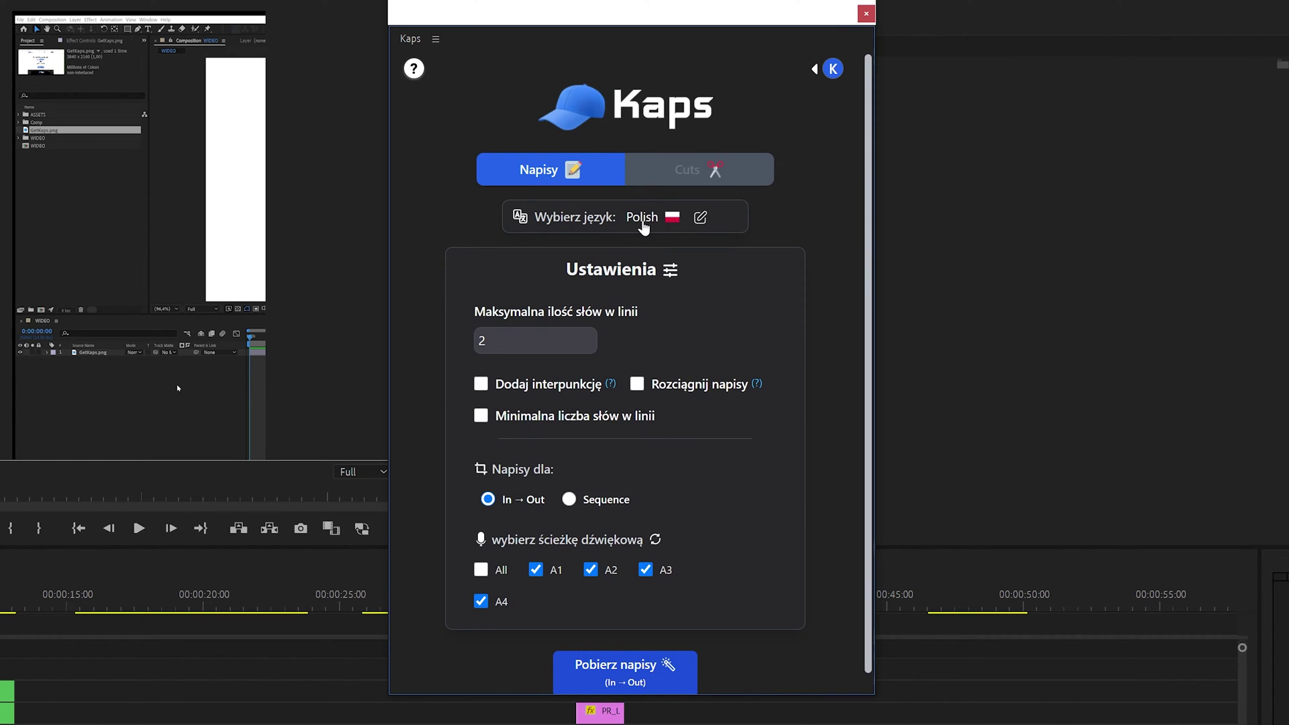
{"action": "left_click", "coordinate": [642, 224]}
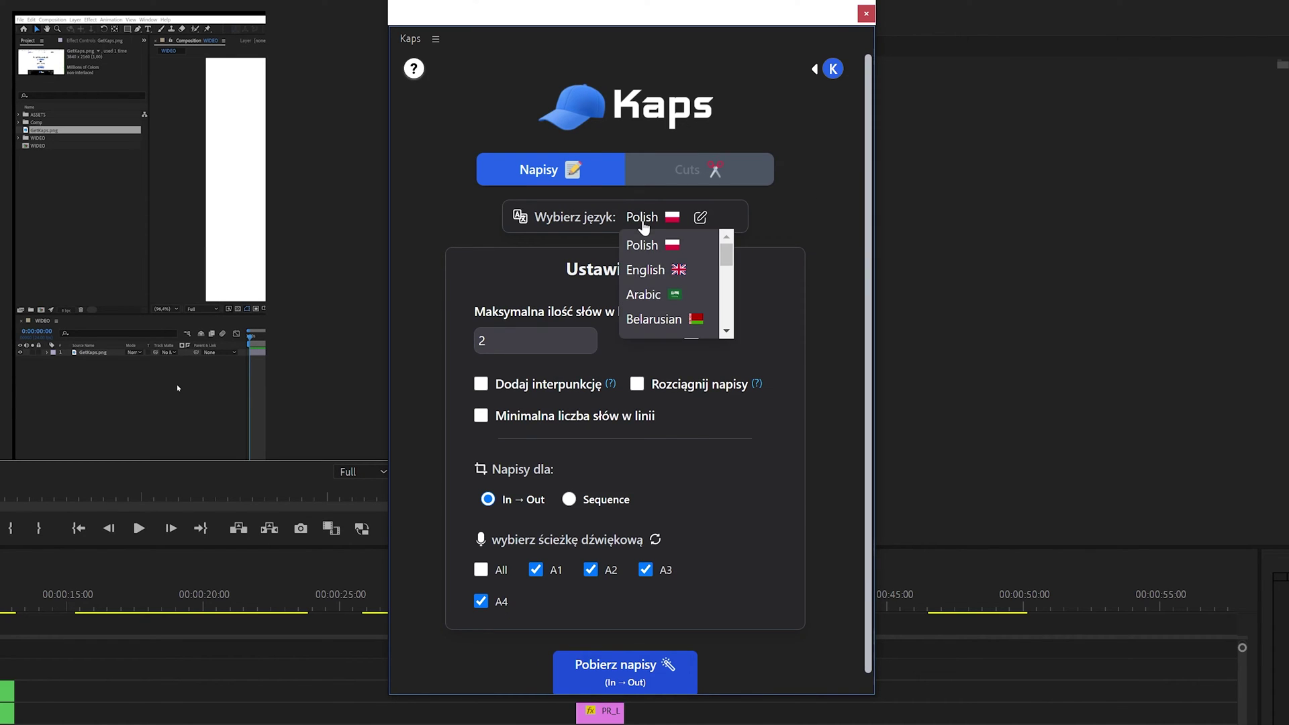
{"action": "left_click", "coordinate": [649, 271]}
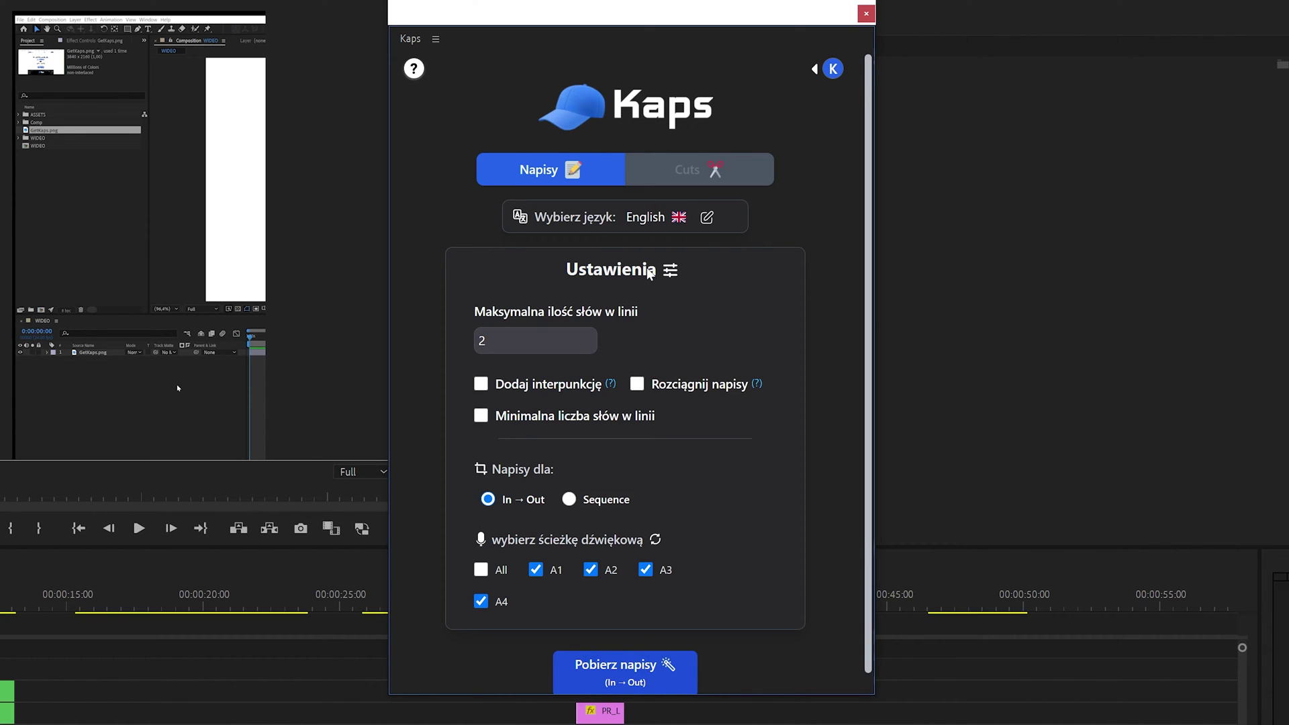
{"action": "left_click", "coordinate": [486, 341]}
{"action": "left_click", "coordinate": [582, 345]}
{"action": "left_click", "coordinate": [609, 386]}
{"action": "mouse_move", "coordinate": [757, 392]}
{"action": "left_click", "coordinate": [637, 385]}
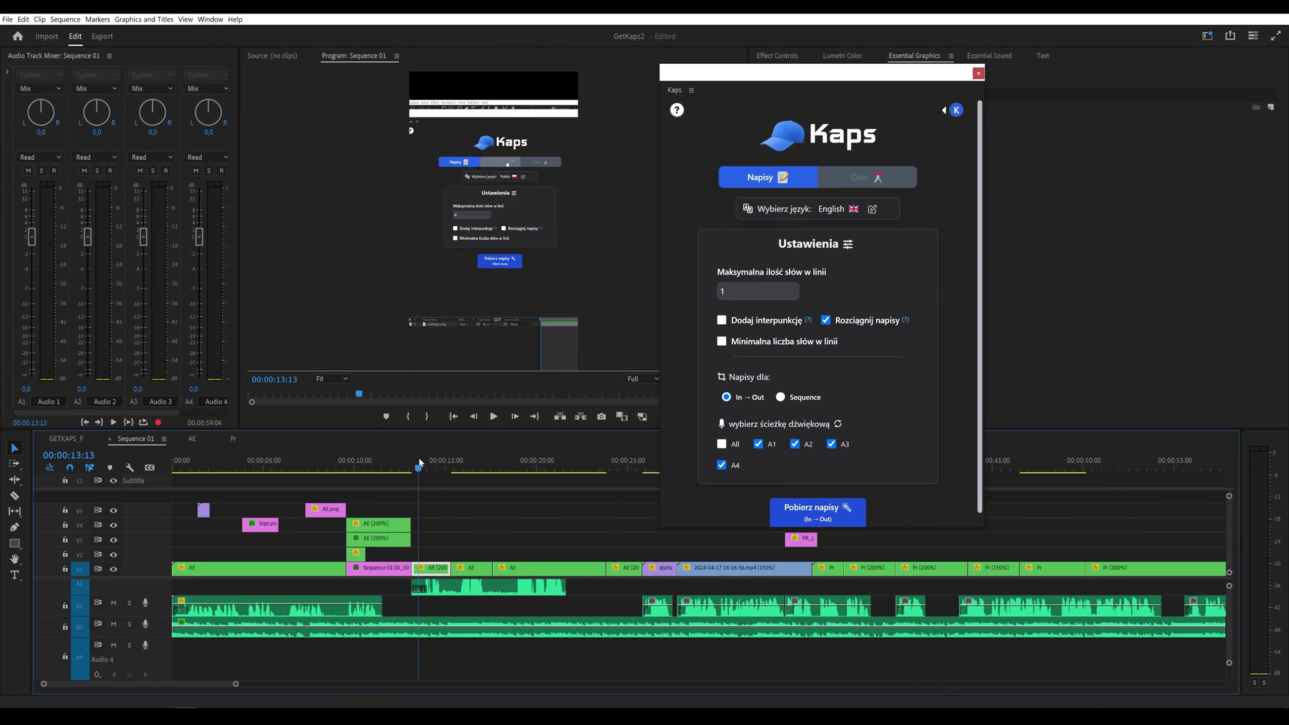
Mark In and Out points on the Sequence 01 timeline.
{"action": "key", "text": "i"}
{"action": "left_click", "coordinate": [559, 463]}
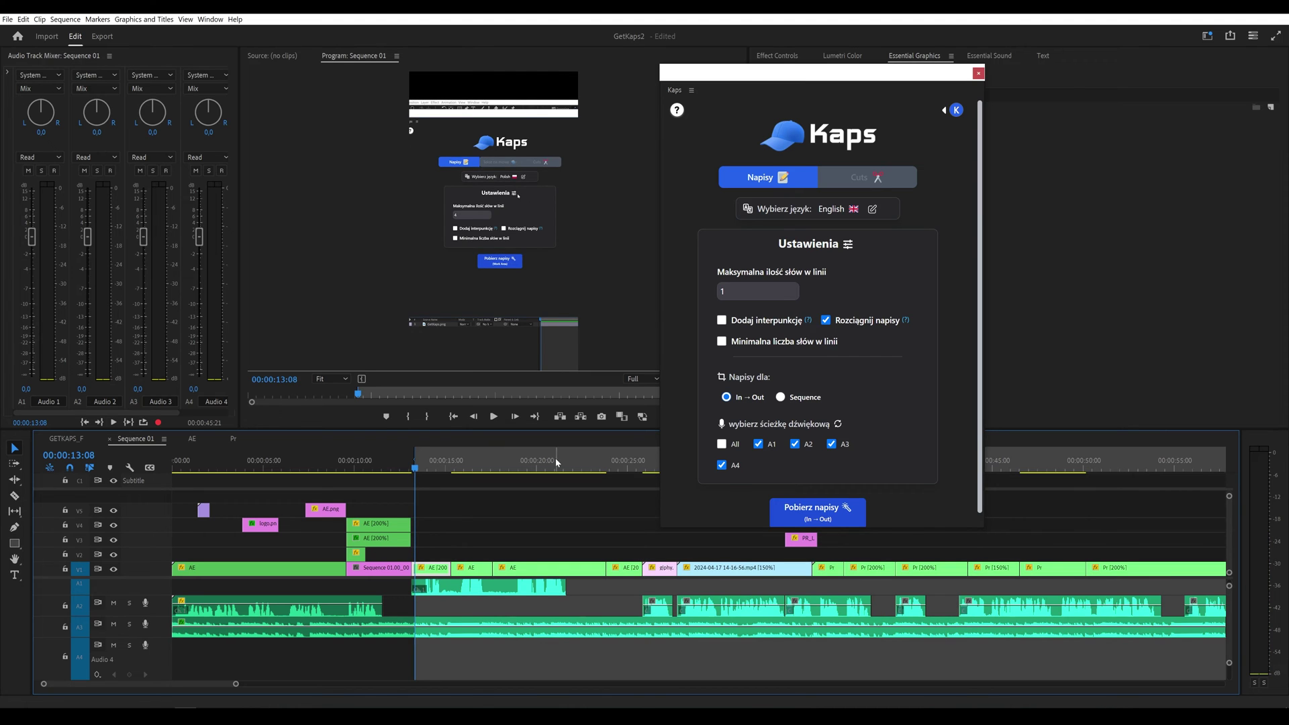
{"action": "key", "text": "space"}
{"action": "key", "text": "space"}
{"action": "key", "text": "o"}
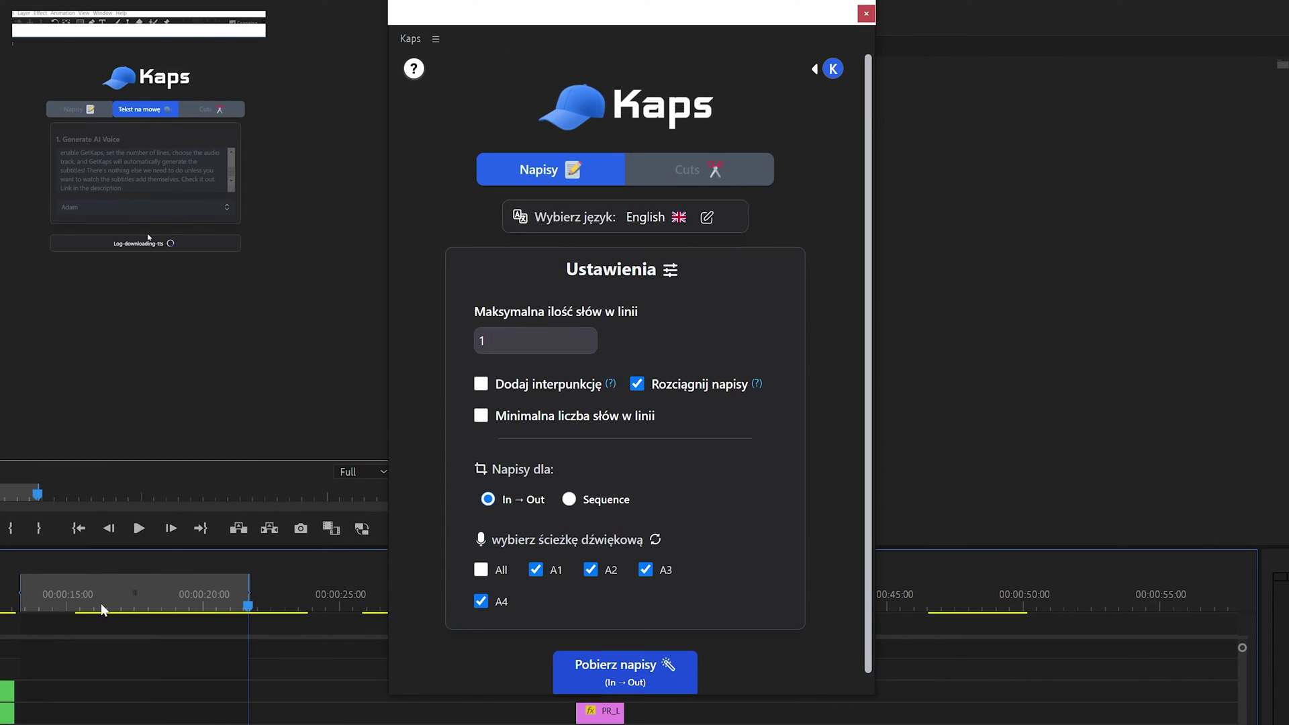
Caption the whole sequence from A1 and A2 only, excluding A3 and A4, and start Pobierz napisy.
{"action": "left_click", "coordinate": [574, 503]}
{"action": "left_click", "coordinate": [575, 502]}
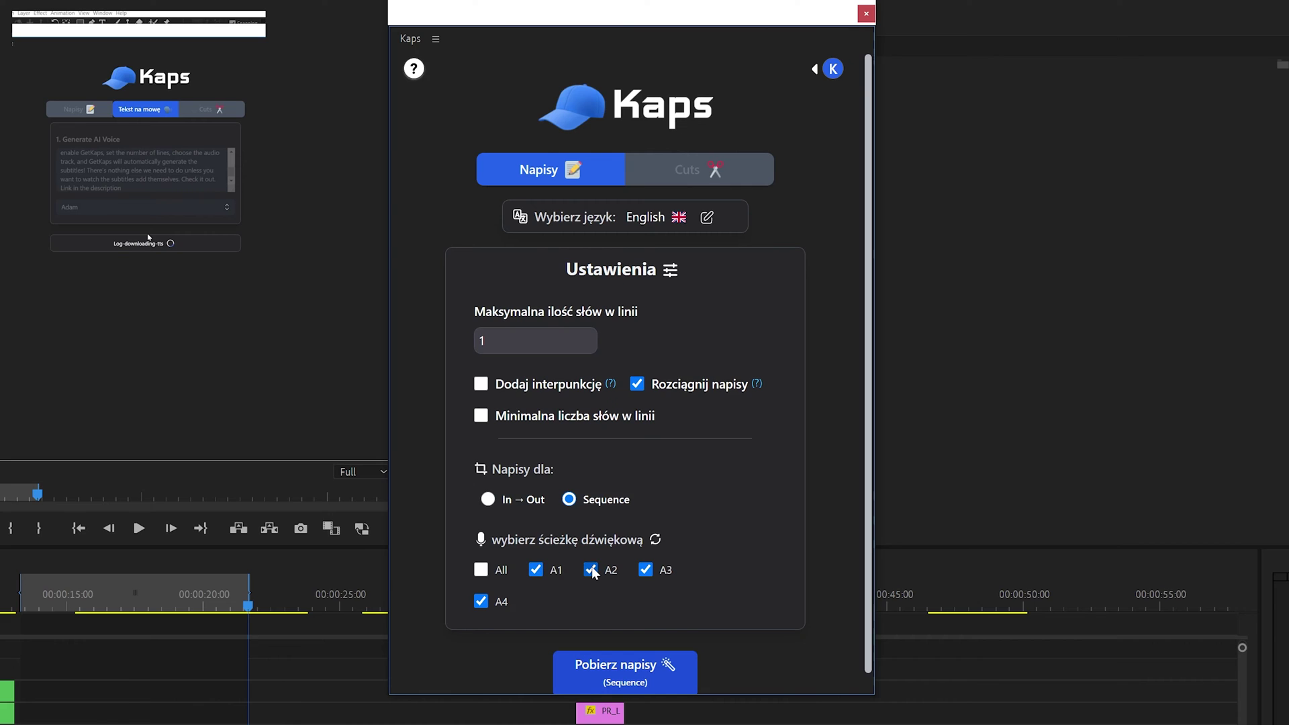
{"action": "left_click", "coordinate": [645, 570]}
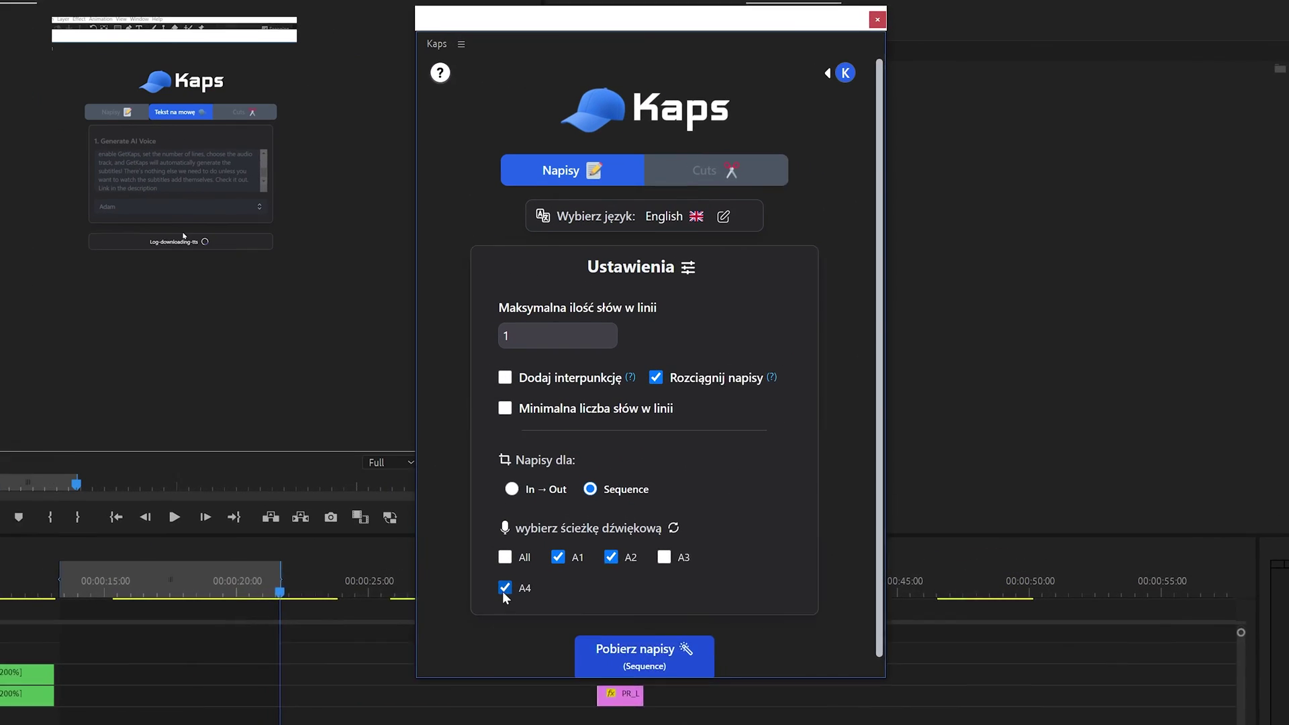
{"action": "left_click", "coordinate": [723, 466]}
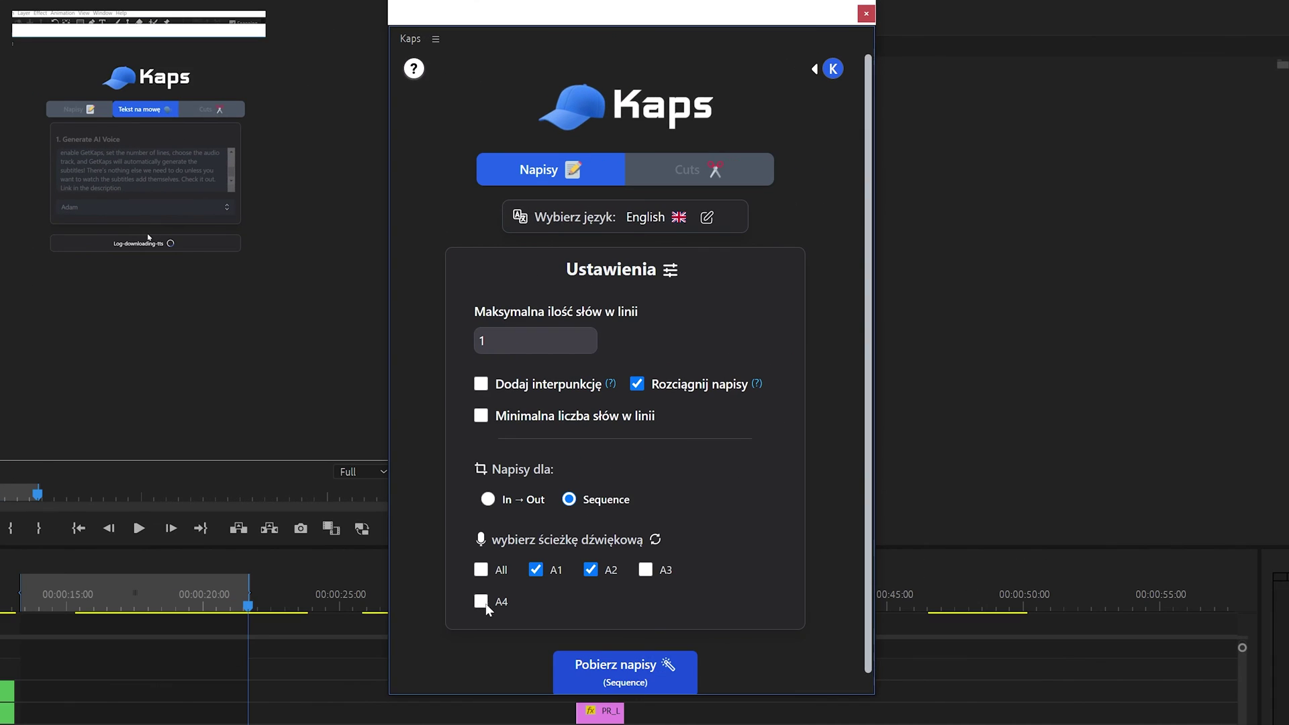
{"action": "left_click", "coordinate": [612, 671]}
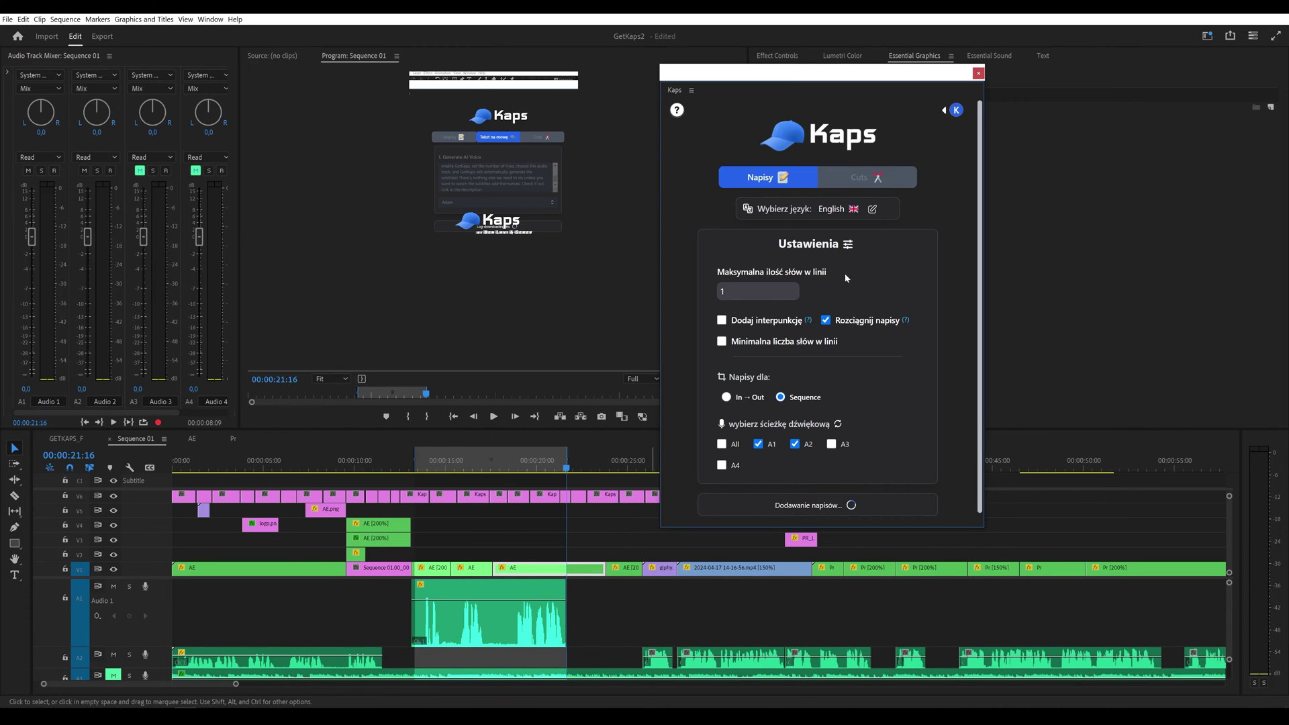
Move the Kaps window aside while one-word captions fill the new subtitle track.
{"action": "left_click_drag", "start_coordinate": [867, 78], "coordinate": [598, 80]}
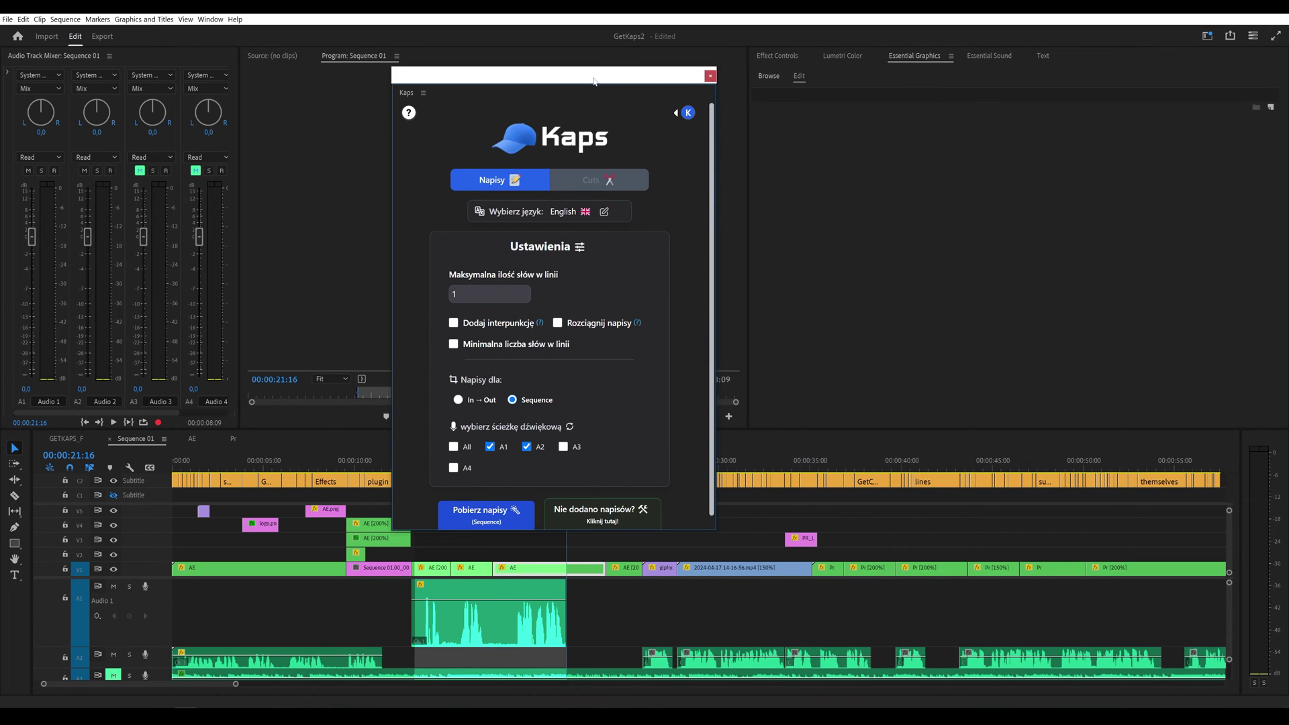
Select the voiceover caption and change its font from Arial to Lato Black.
{"action": "left_click", "coordinate": [709, 76]}
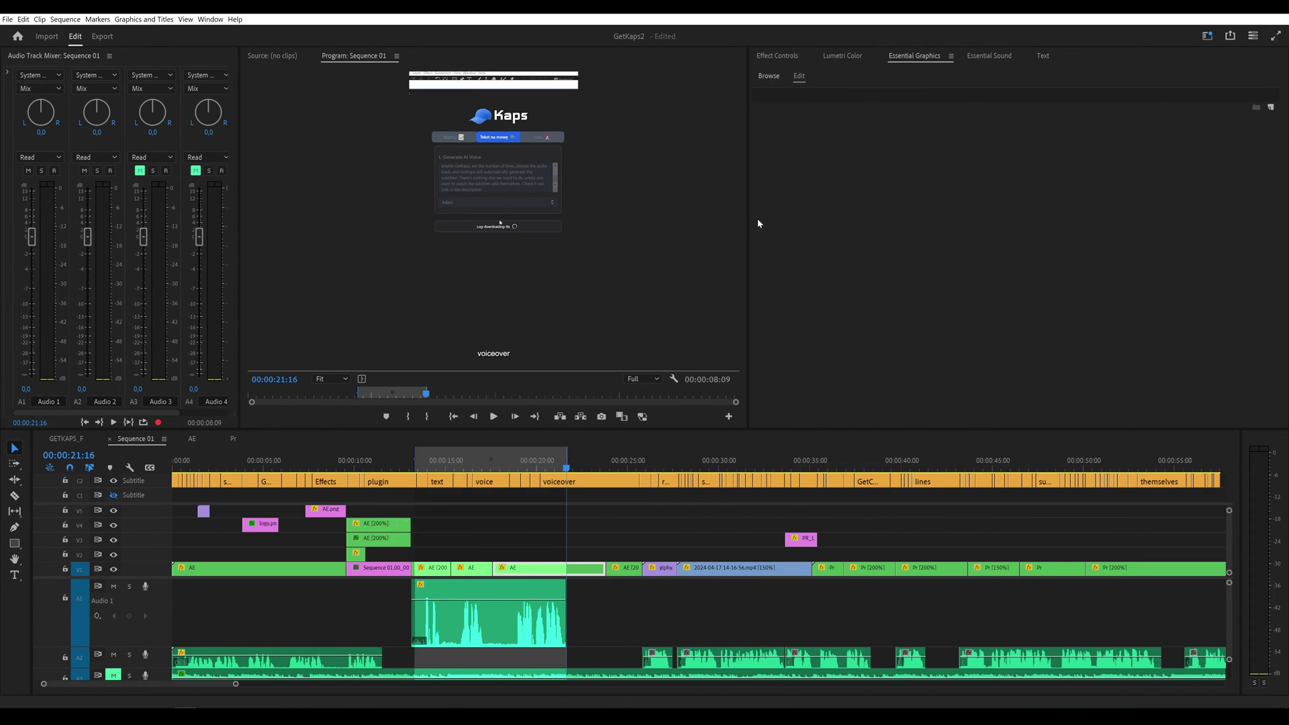
{"action": "left_click", "coordinate": [526, 366]}
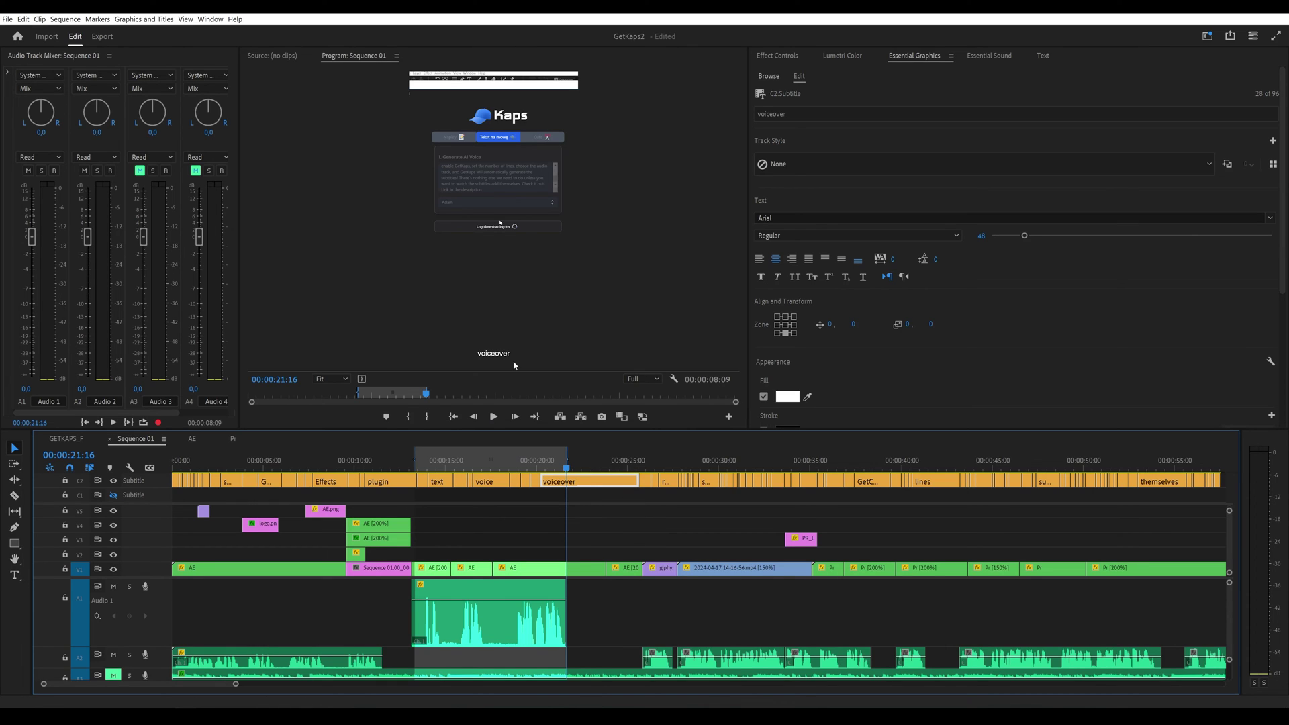
{"action": "left_click", "coordinate": [507, 356]}
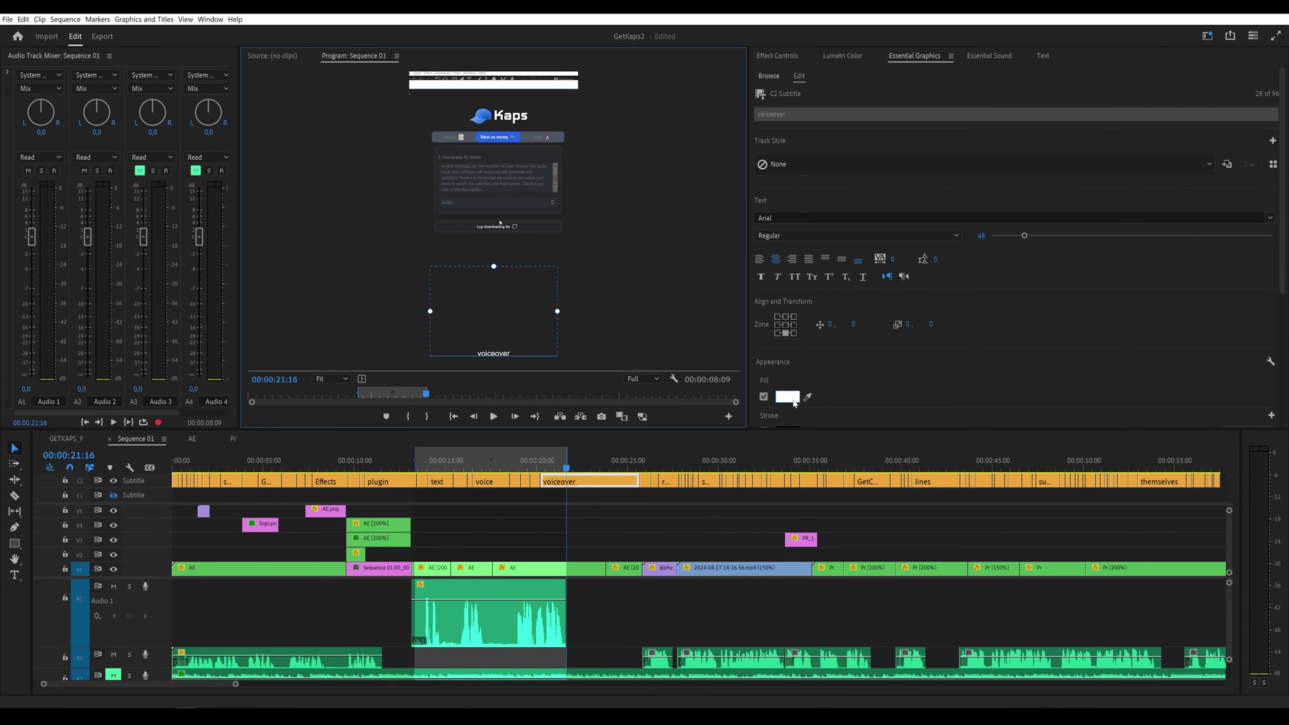
{"action": "left_click", "coordinate": [1270, 217]}
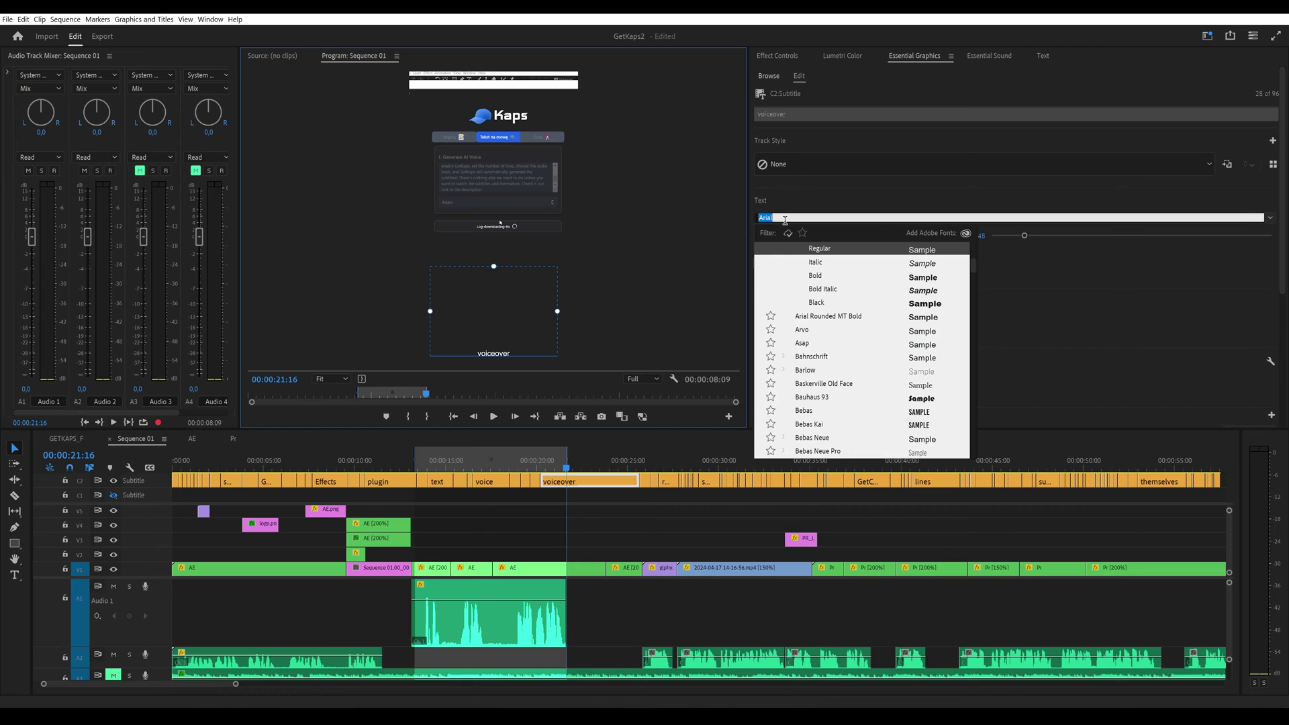
{"action": "type", "text": "lato"}
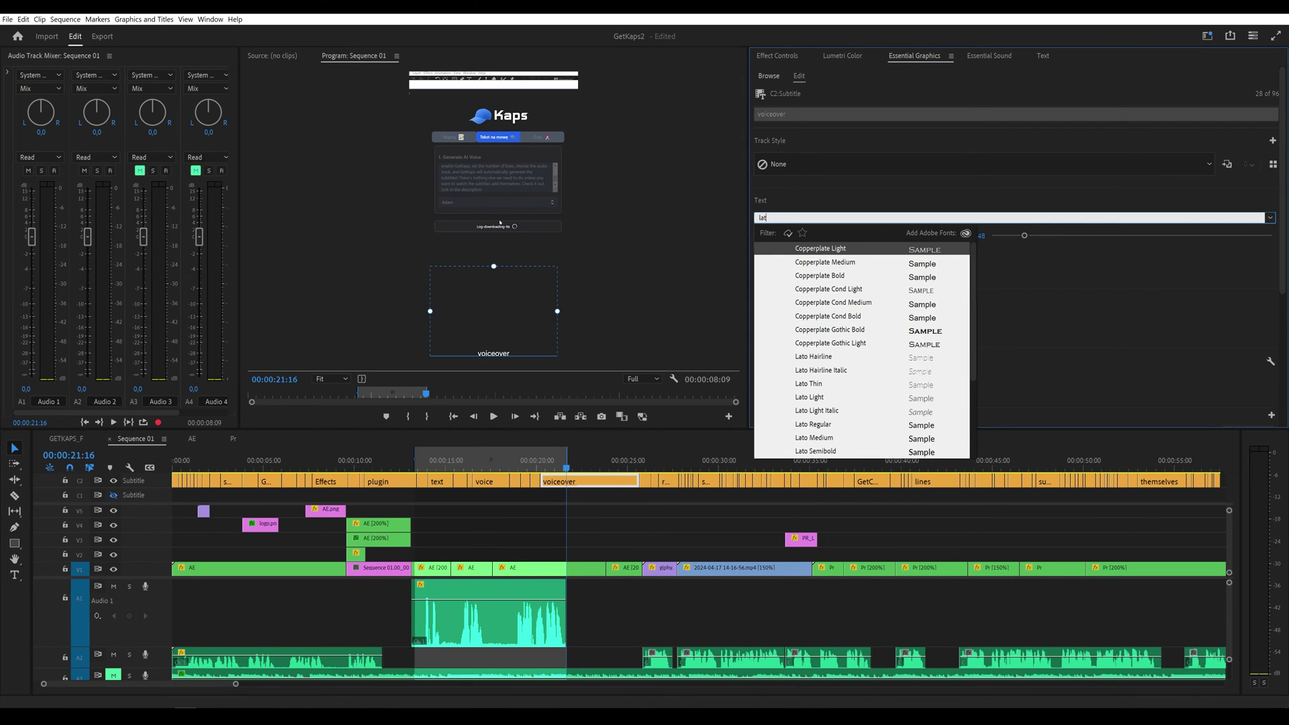
{"action": "left_click", "coordinate": [821, 383]}
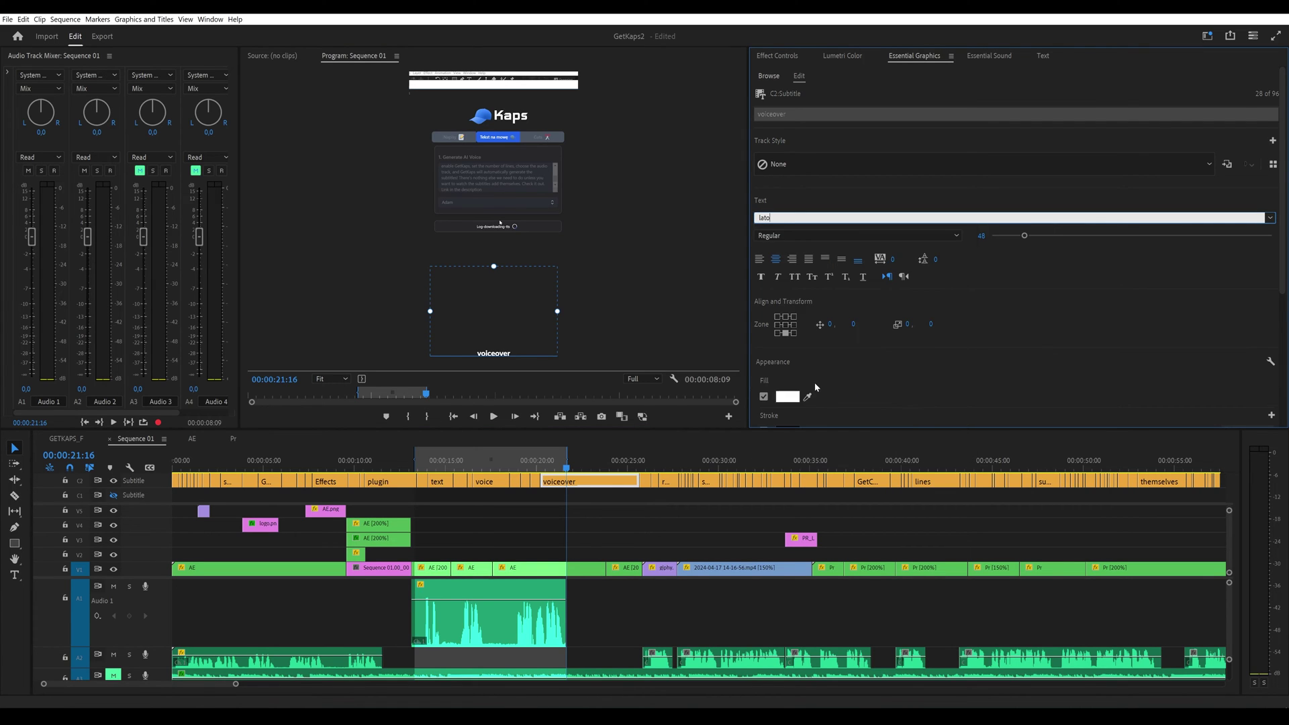
Set the caption fill colour to orange FFA100.
{"action": "left_click", "coordinate": [788, 398]}
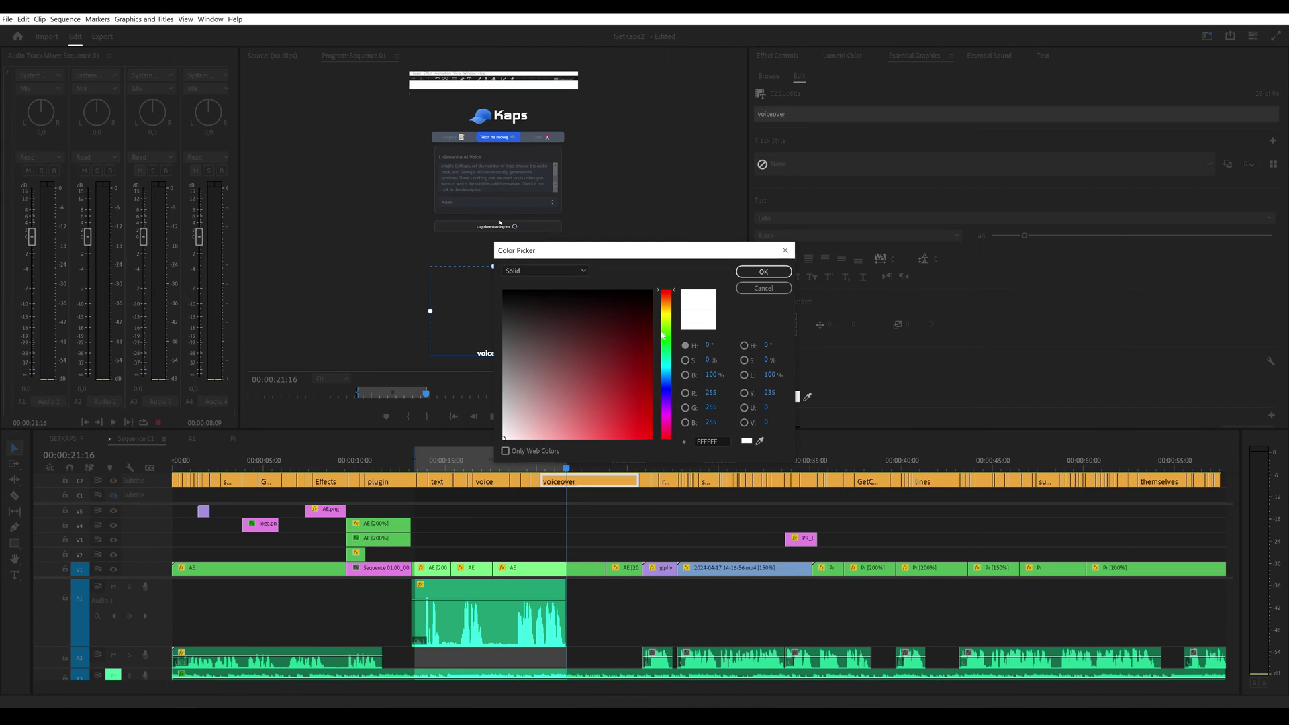
{"action": "left_click", "coordinate": [666, 306]}
{"action": "left_click_drag", "start_coordinate": [641, 366], "coordinate": [653, 452]}
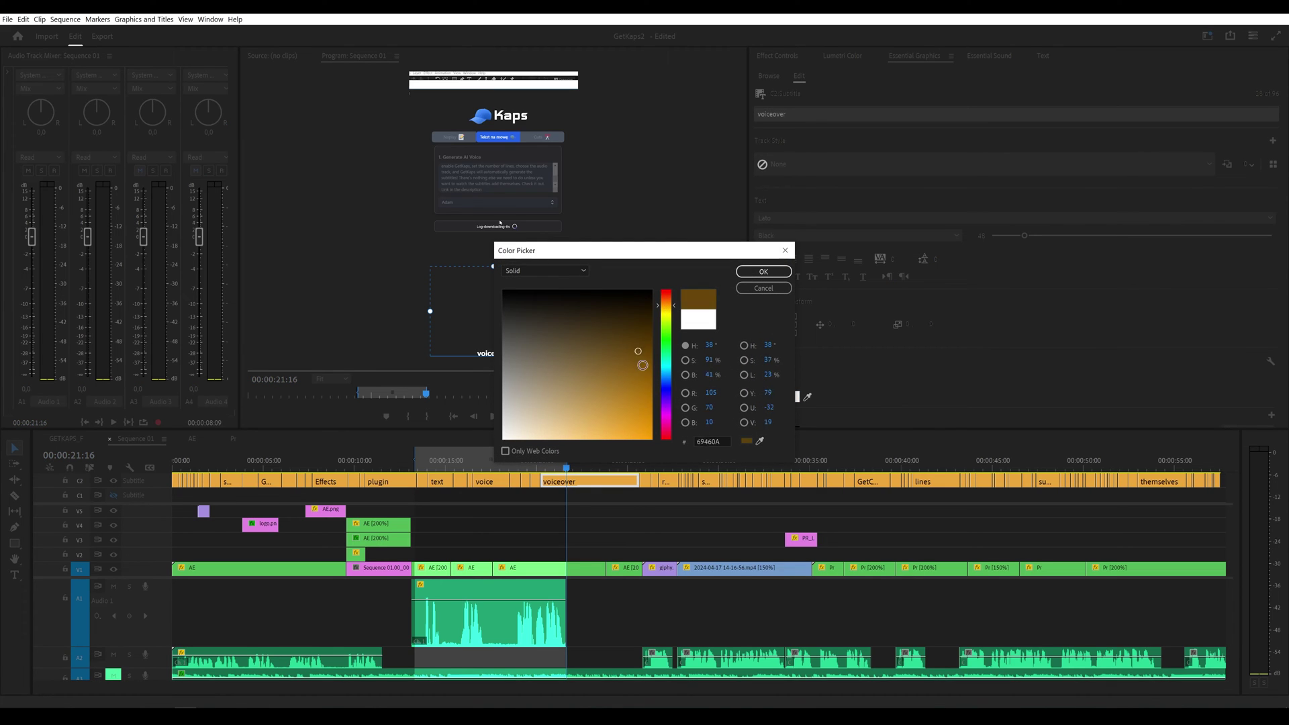
{"action": "left_click", "coordinate": [763, 271]}
Raise the captions to Y -420, enlarge the text to size 102, and enable All Caps.
{"action": "left_click_drag", "start_coordinate": [853, 327], "coordinate": [561, 299]}
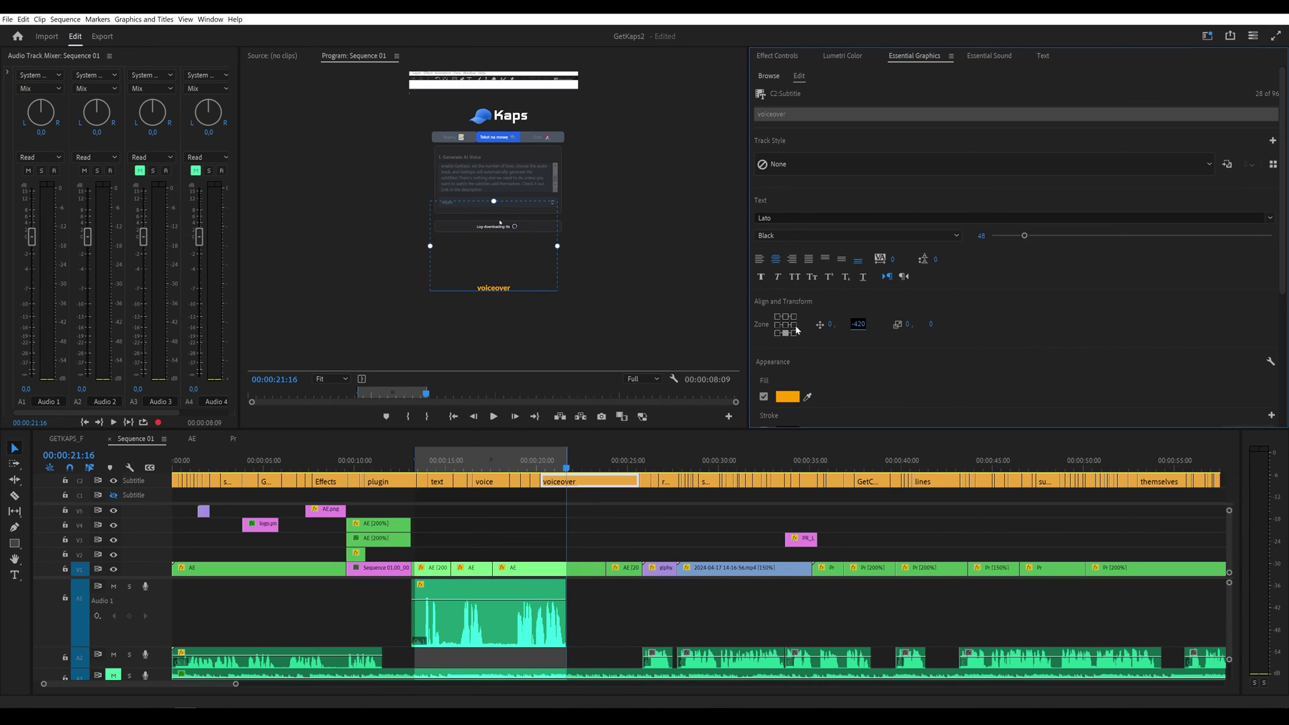
{"action": "scroll", "coordinate": [865, 335], "scroll_direction": "down", "scroll_amount": 3}
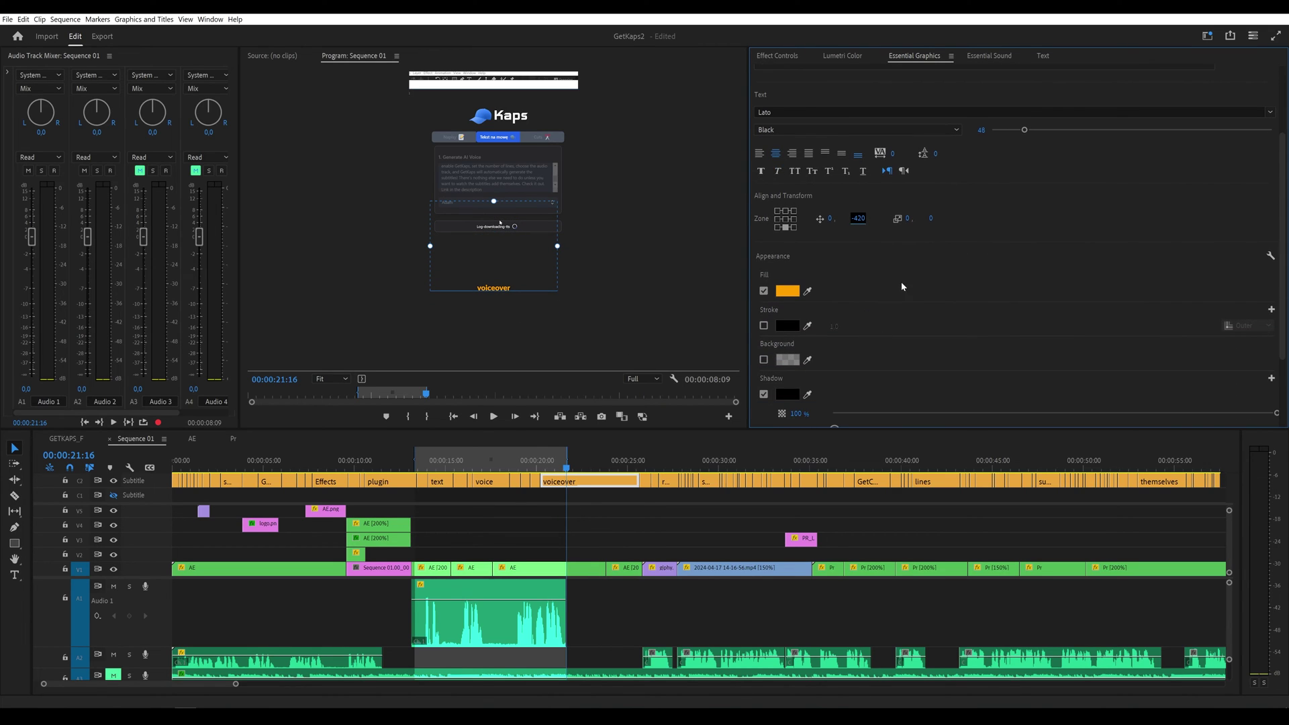
{"action": "left_click_drag", "start_coordinate": [1028, 129], "coordinate": [1062, 139]}
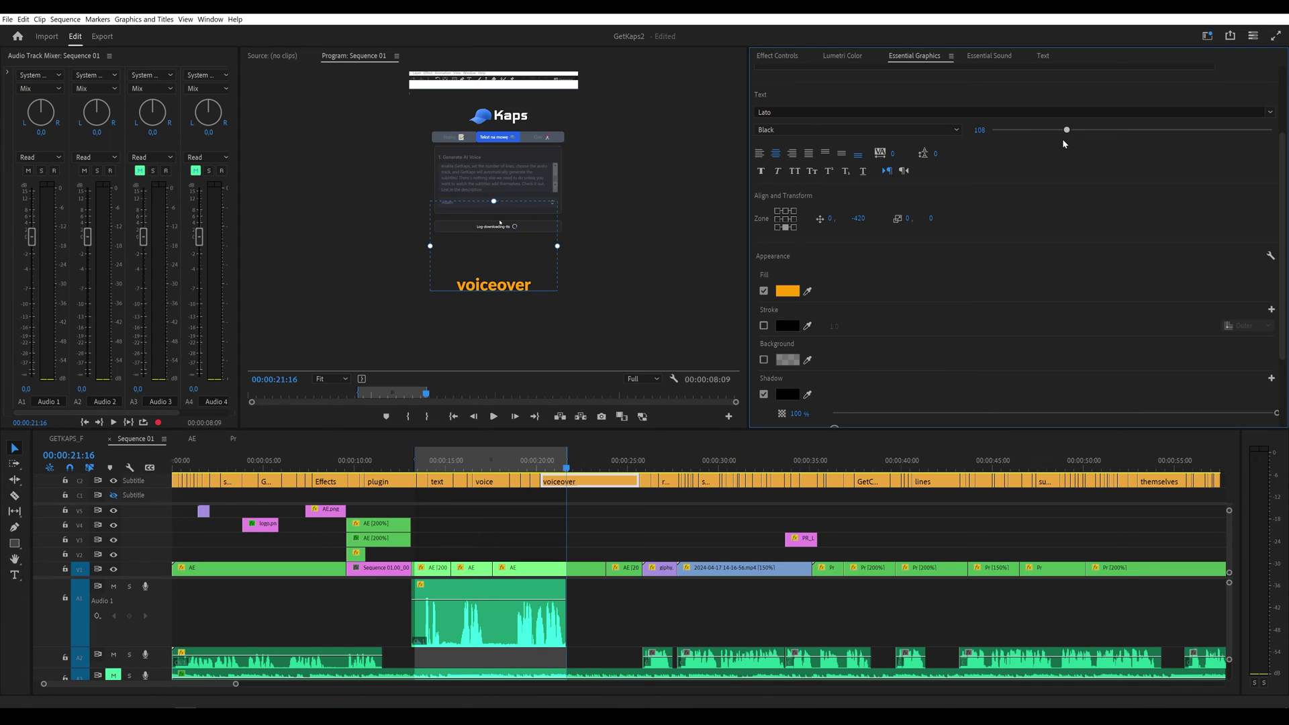
{"action": "left_click", "coordinate": [795, 172]}
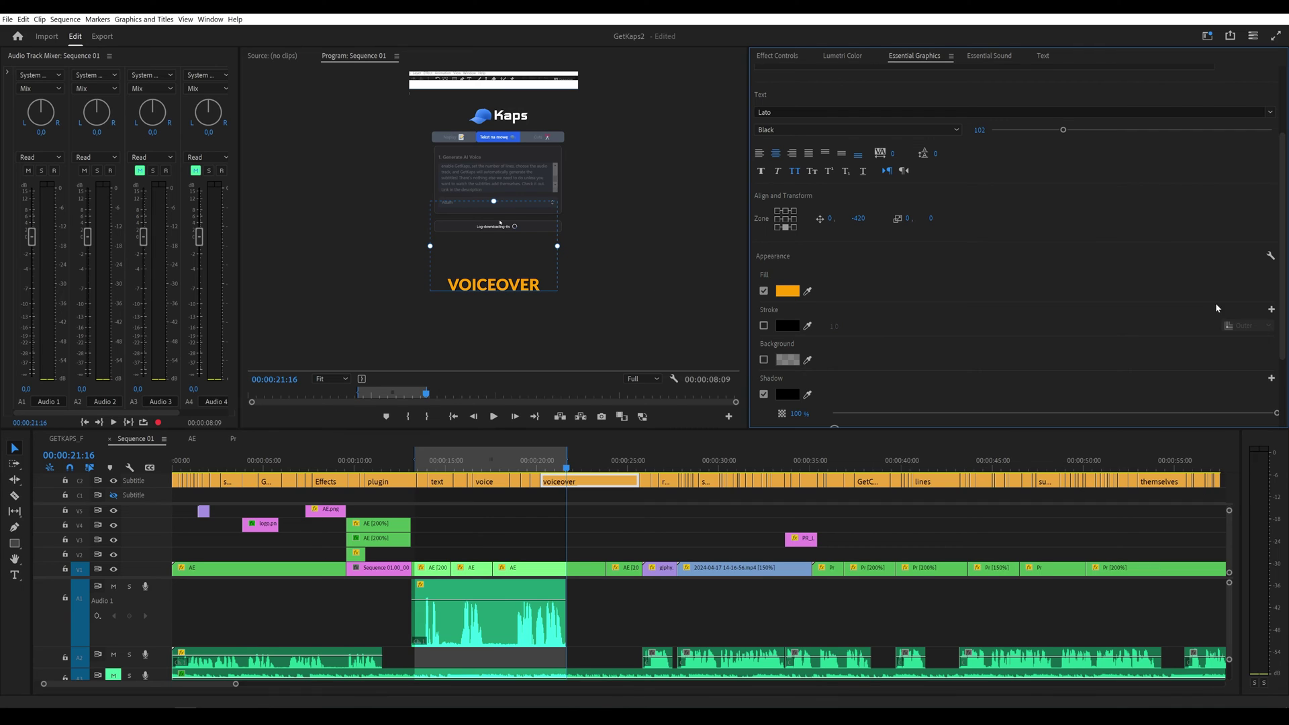
{"action": "left_click_drag", "start_coordinate": [1284, 260], "coordinate": [1276, 217]}
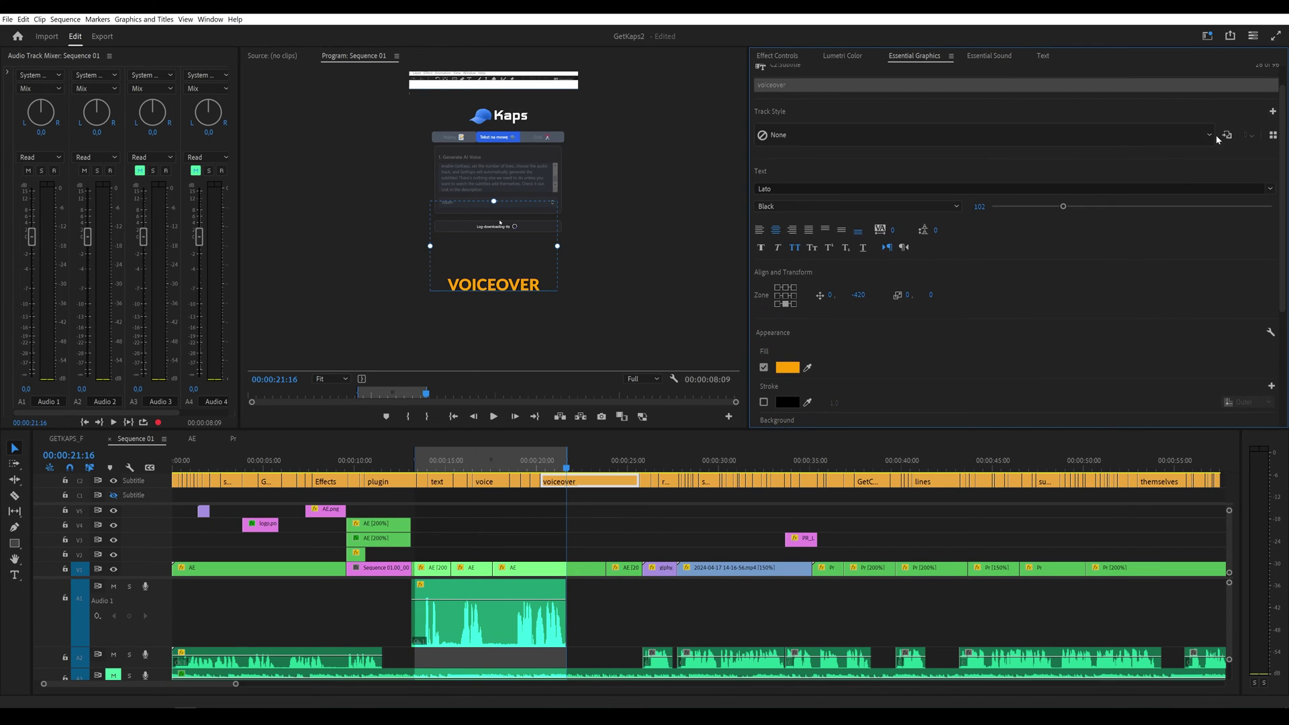
Save the orange caption look as a new track style named TIKTOK.
{"action": "left_click", "coordinate": [1273, 111]}
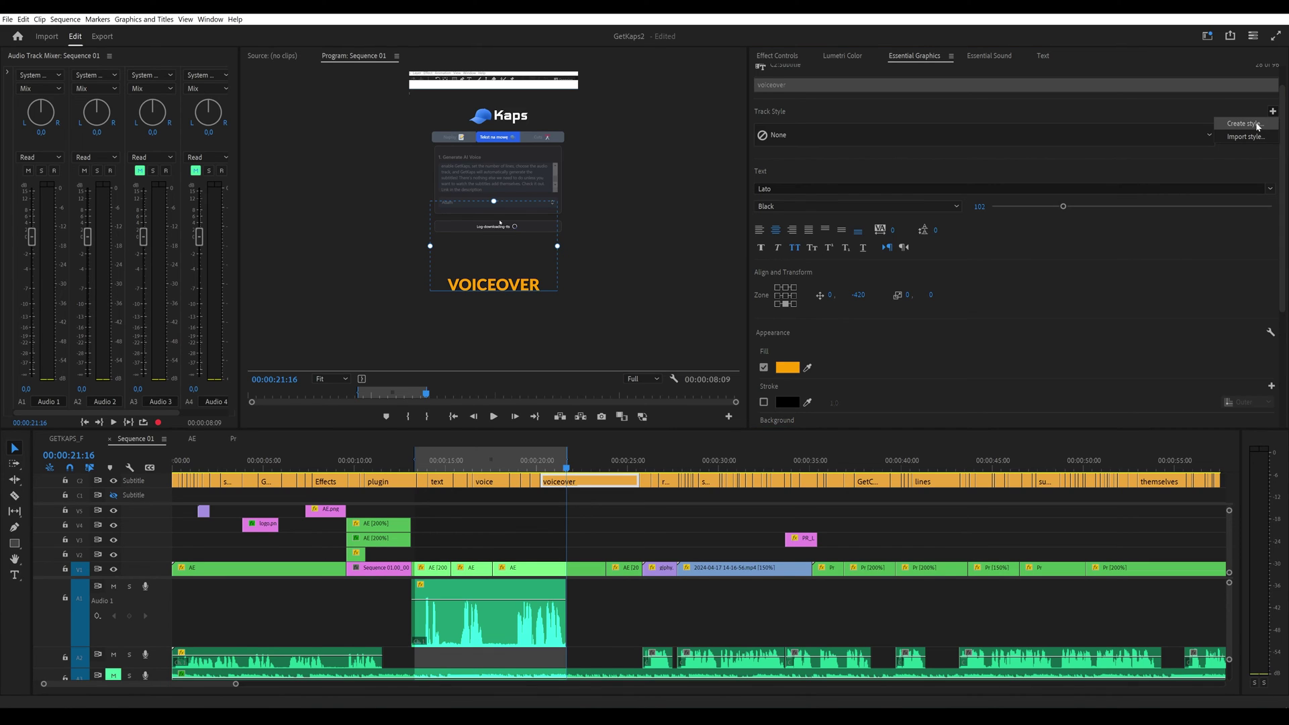
{"action": "left_click", "coordinate": [1256, 125]}
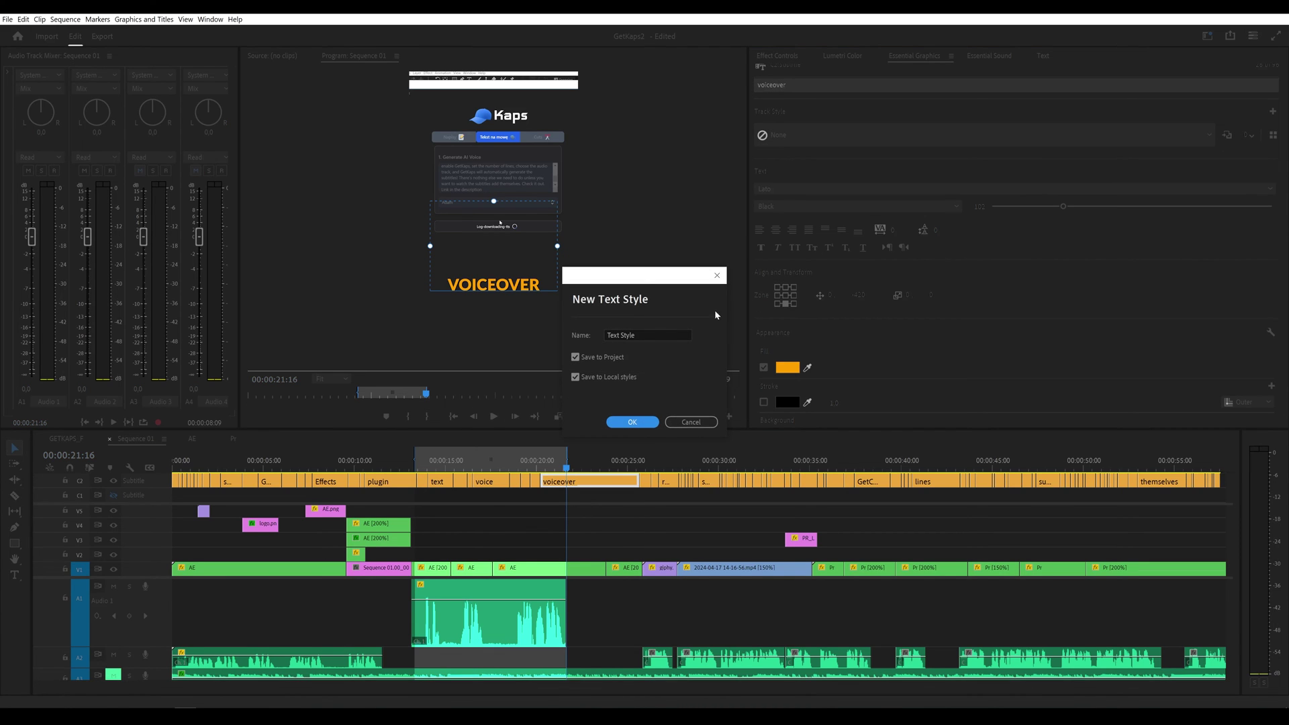
{"action": "left_click", "coordinate": [648, 335]}
{"action": "type", "text": "TIKTOK"}
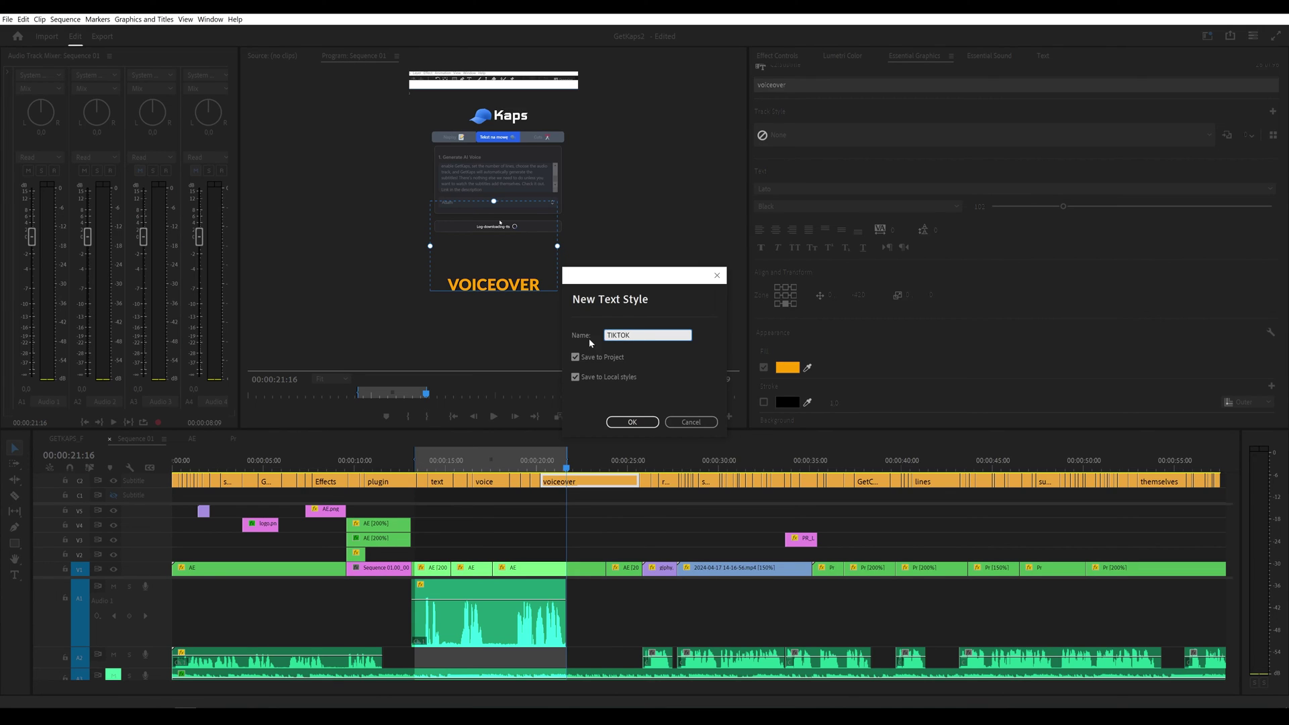
{"action": "left_click", "coordinate": [638, 426]}
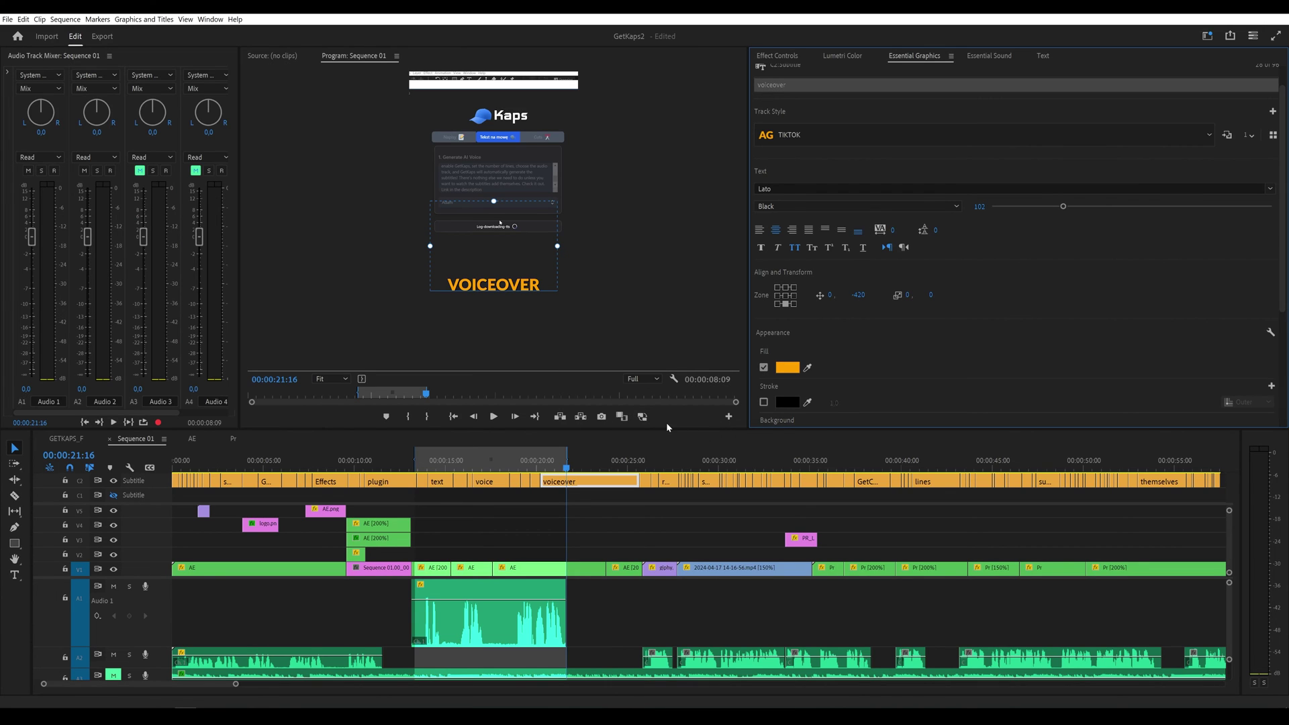
Scrub back to earlier captions and zoom the timeline out to the whole sequence.
{"action": "left_click_drag", "start_coordinate": [542, 463], "coordinate": [436, 474]}
{"action": "key", "text": "j"}
{"action": "key", "text": "j"}
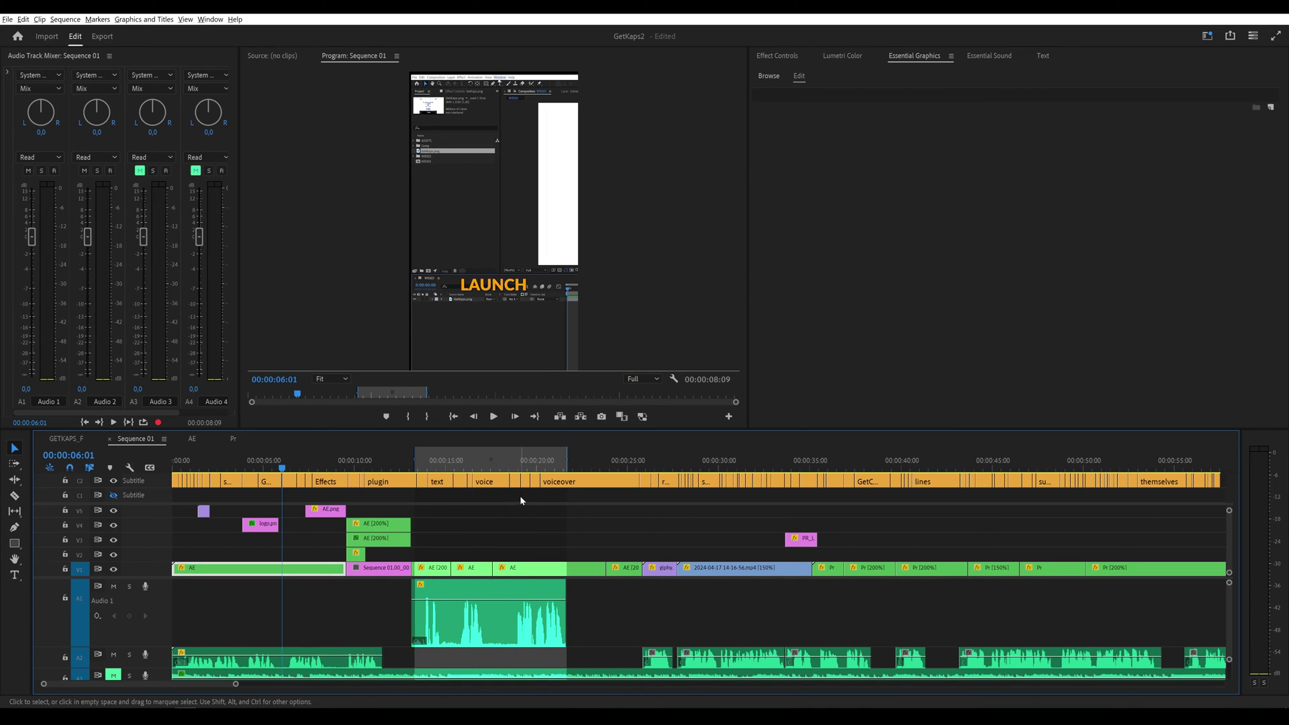
{"action": "key", "text": "minus"}
{"action": "key", "text": "minus"}
Upgrade all subtitle-track captions to graphic clips and select the first converted graphic.
{"action": "left_click_drag", "start_coordinate": [803, 481], "coordinate": [170, 491]}
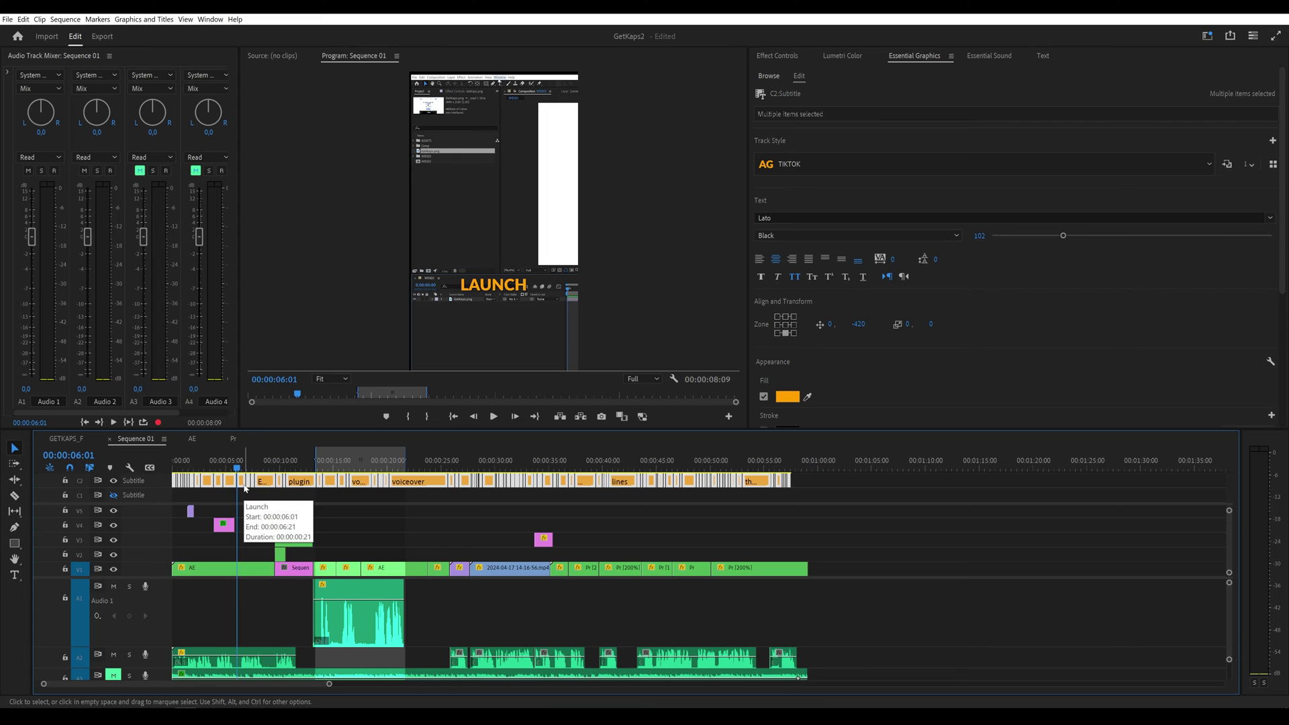
{"action": "left_click", "coordinate": [146, 20]}
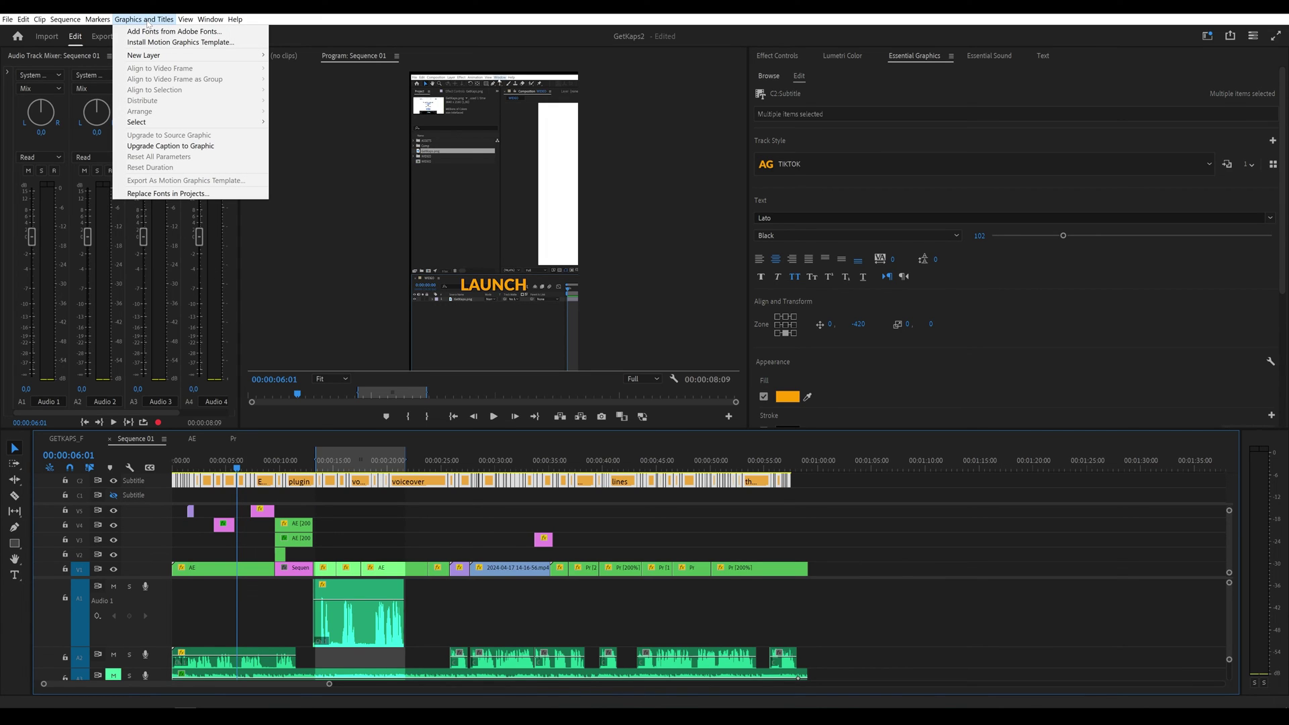
{"action": "left_click", "coordinate": [142, 147]}
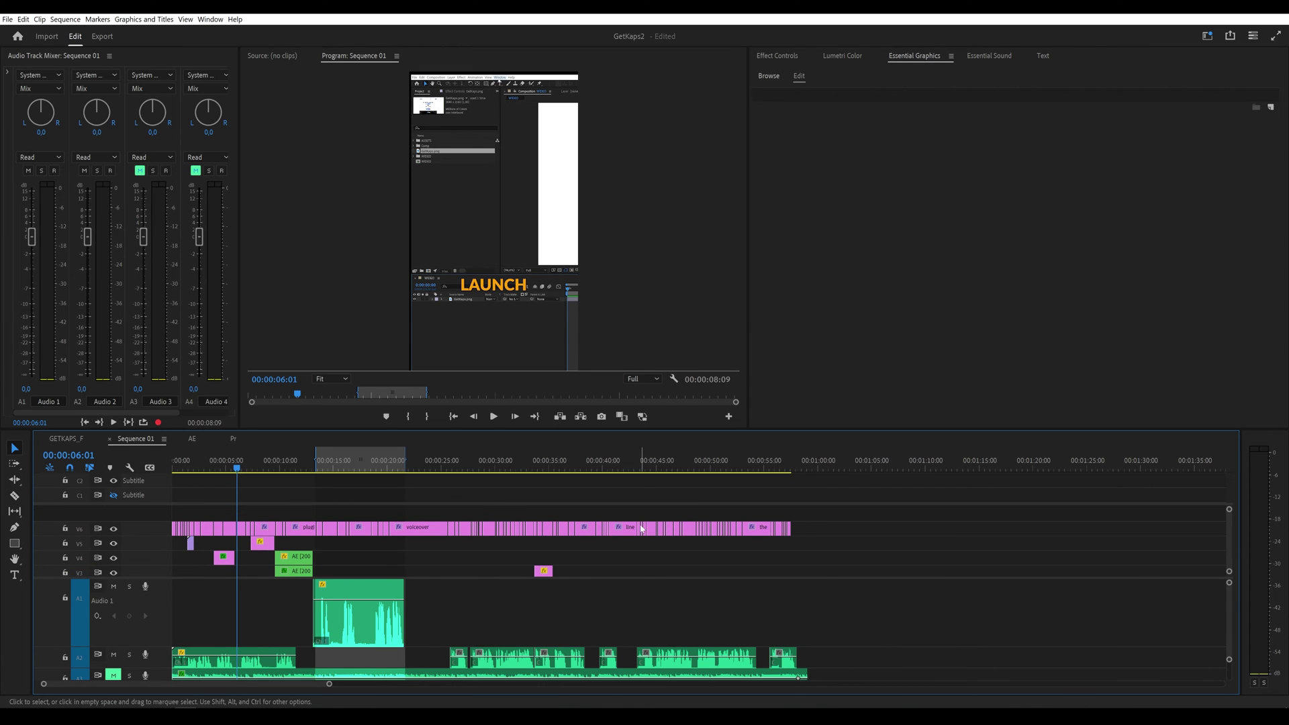
{"action": "left_click", "coordinate": [227, 529]}
At the GETCAPS caption's first frame, enable Position and Scale keyframes under Vector Motion.
{"action": "key", "text": "="}
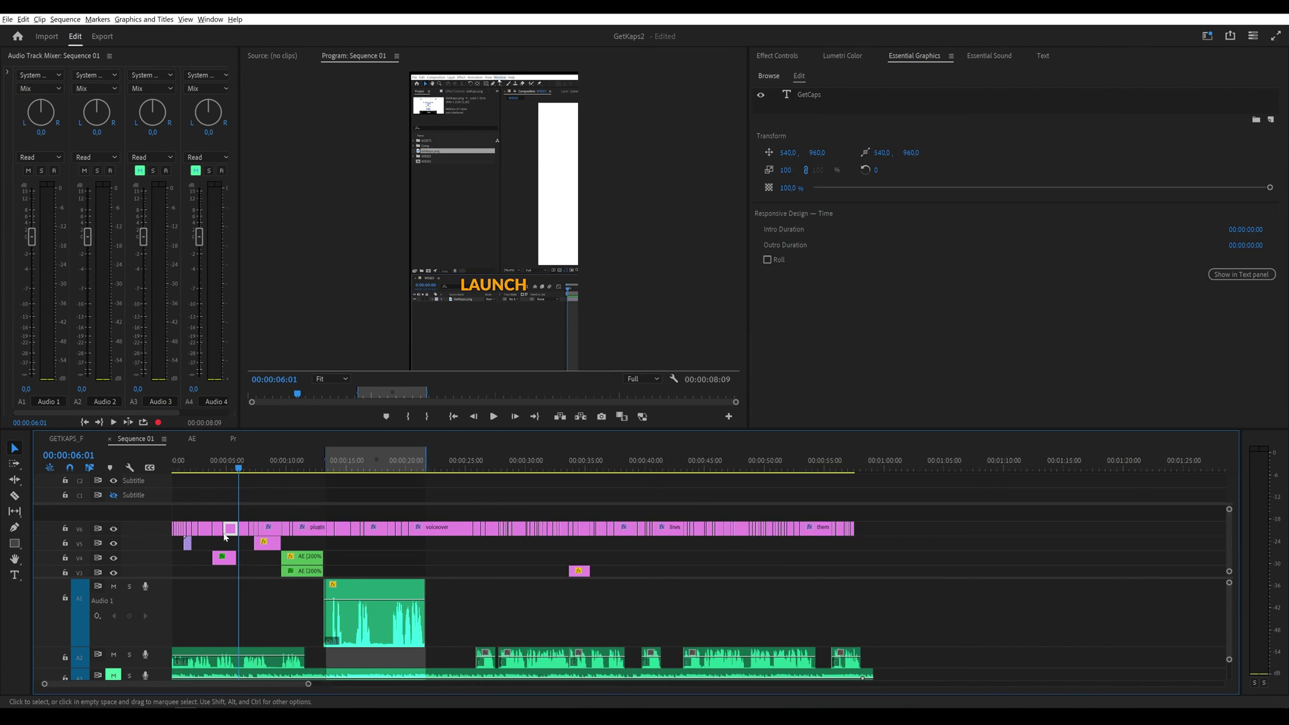
{"action": "left_click", "coordinate": [235, 470]}
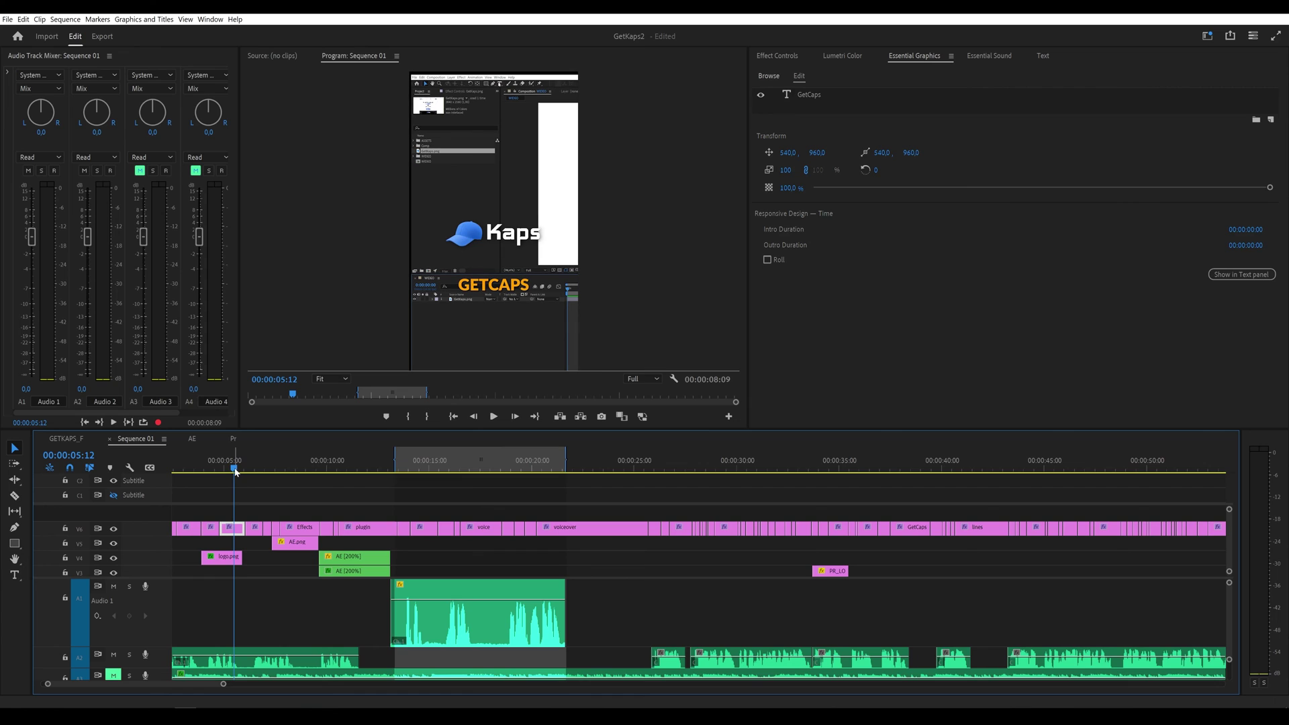
{"action": "left_click_drag", "start_coordinate": [229, 472], "coordinate": [219, 471]}
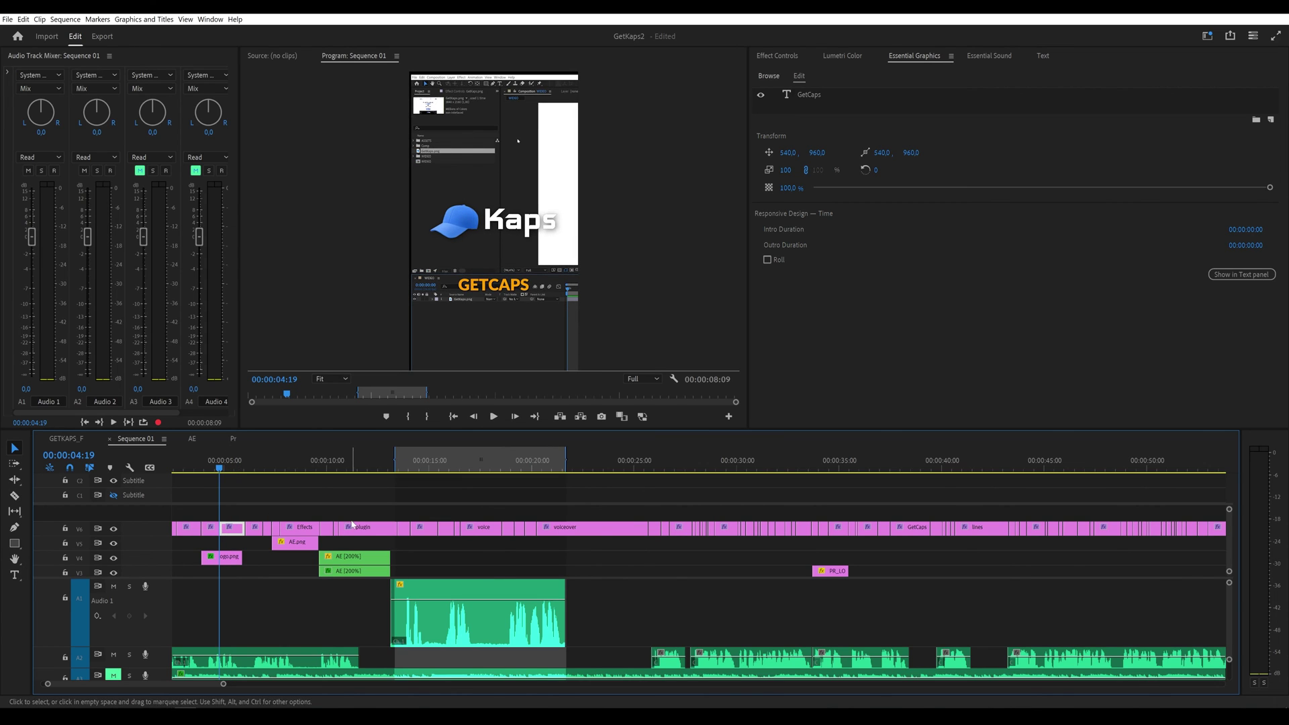
{"action": "left_click", "coordinate": [790, 59]}
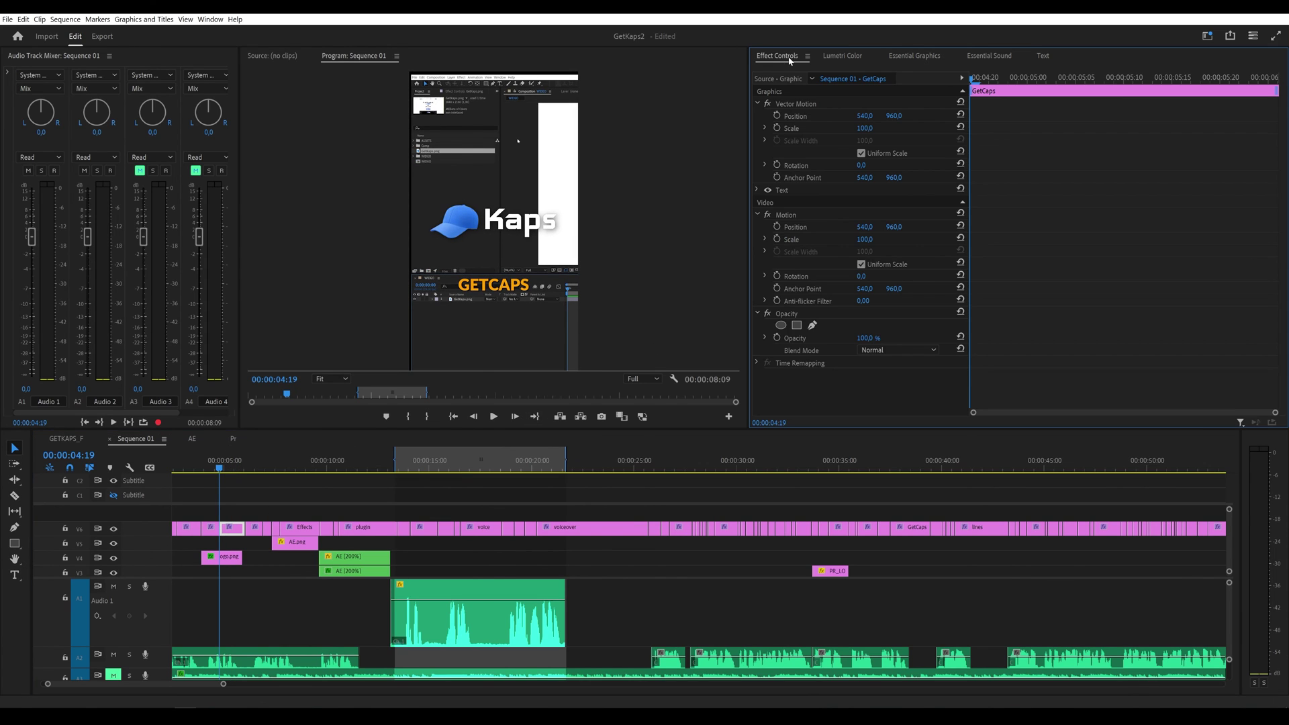
{"action": "left_click", "coordinate": [777, 116]}
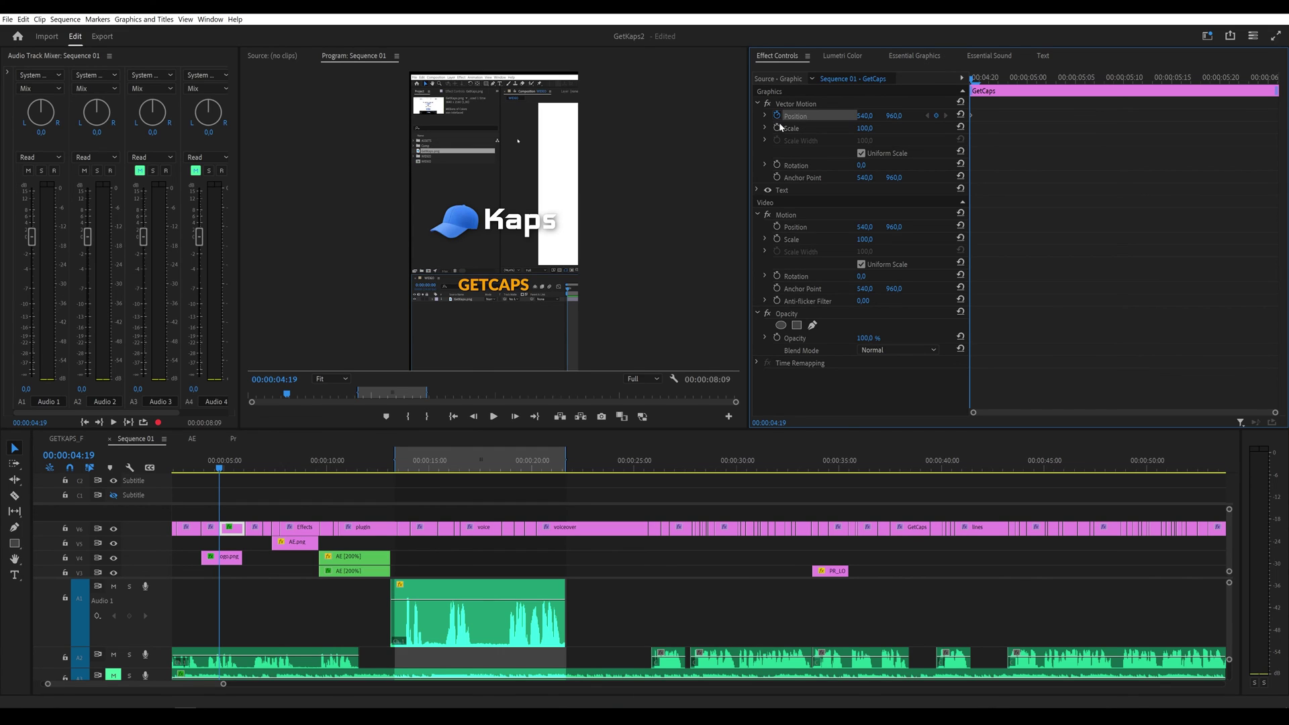
{"action": "left_click", "coordinate": [777, 127]}
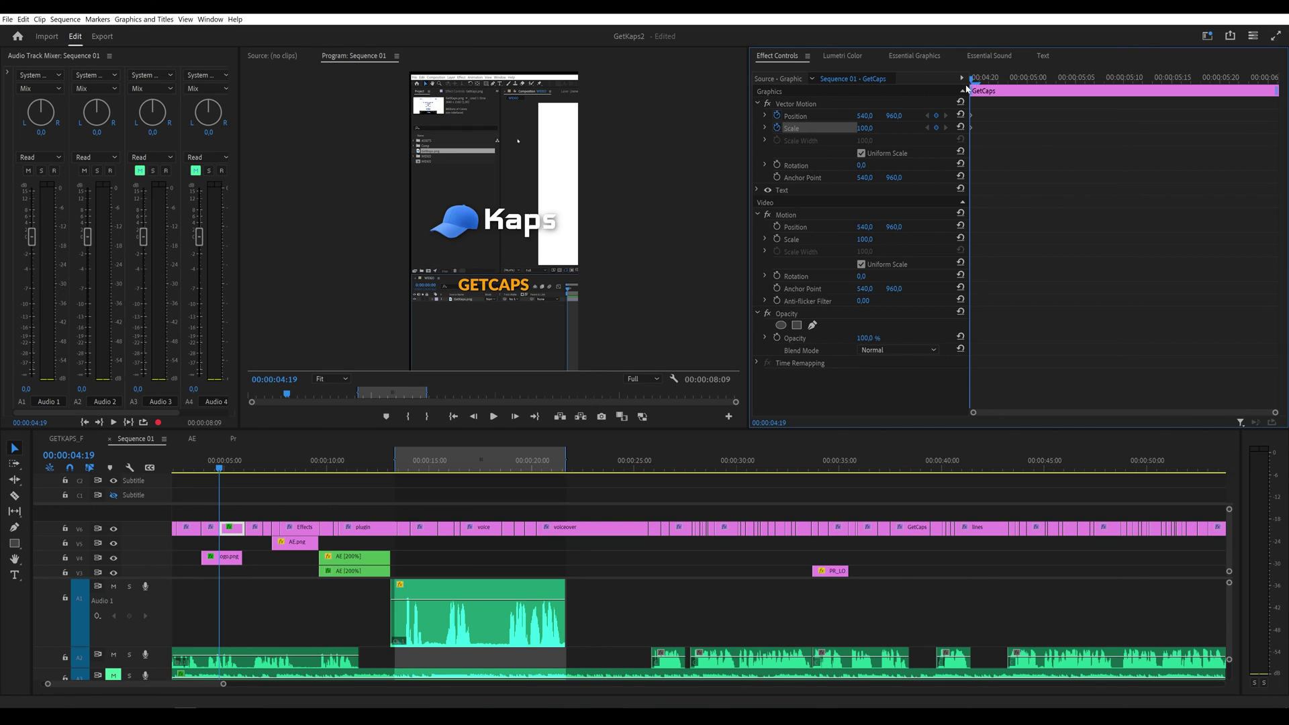
Add Position and Scale keyframes one frame later, then shrink and lower the first frame.
{"action": "key", "text": "Right"}
{"action": "key", "text": "Right"}
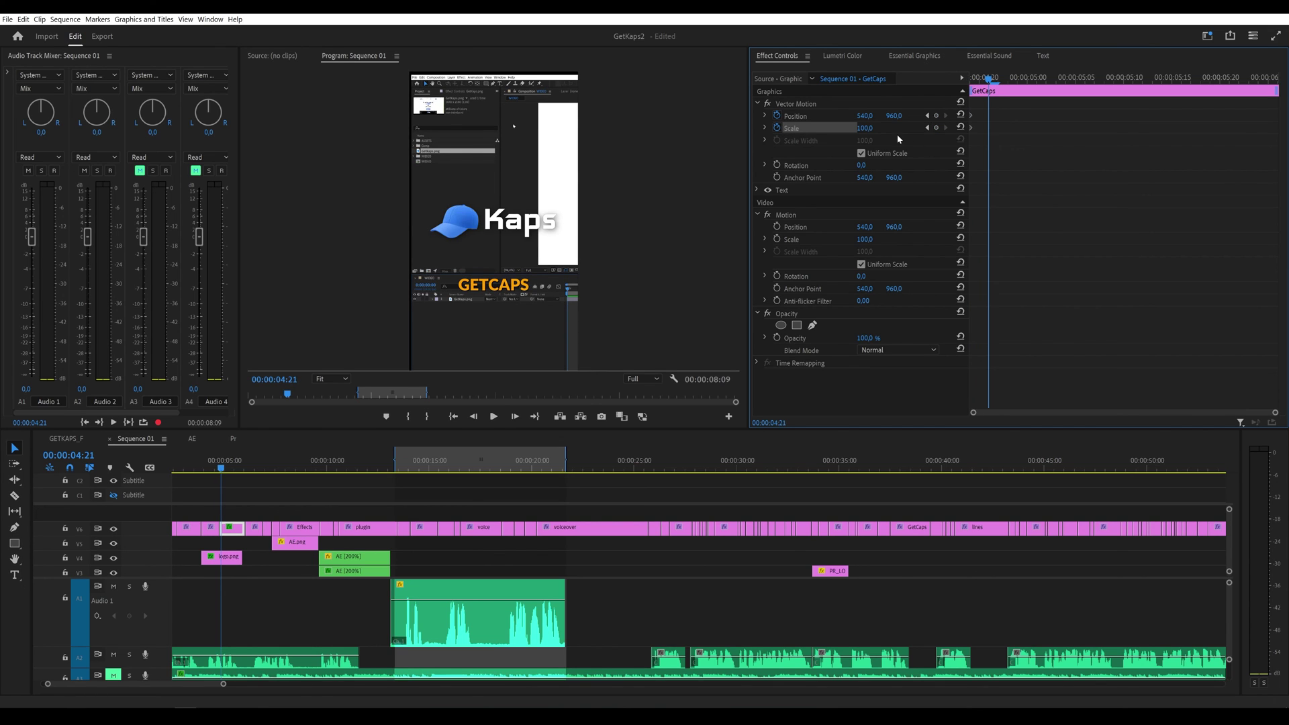
{"action": "left_click", "coordinate": [936, 115]}
{"action": "left_click", "coordinate": [795, 118]}
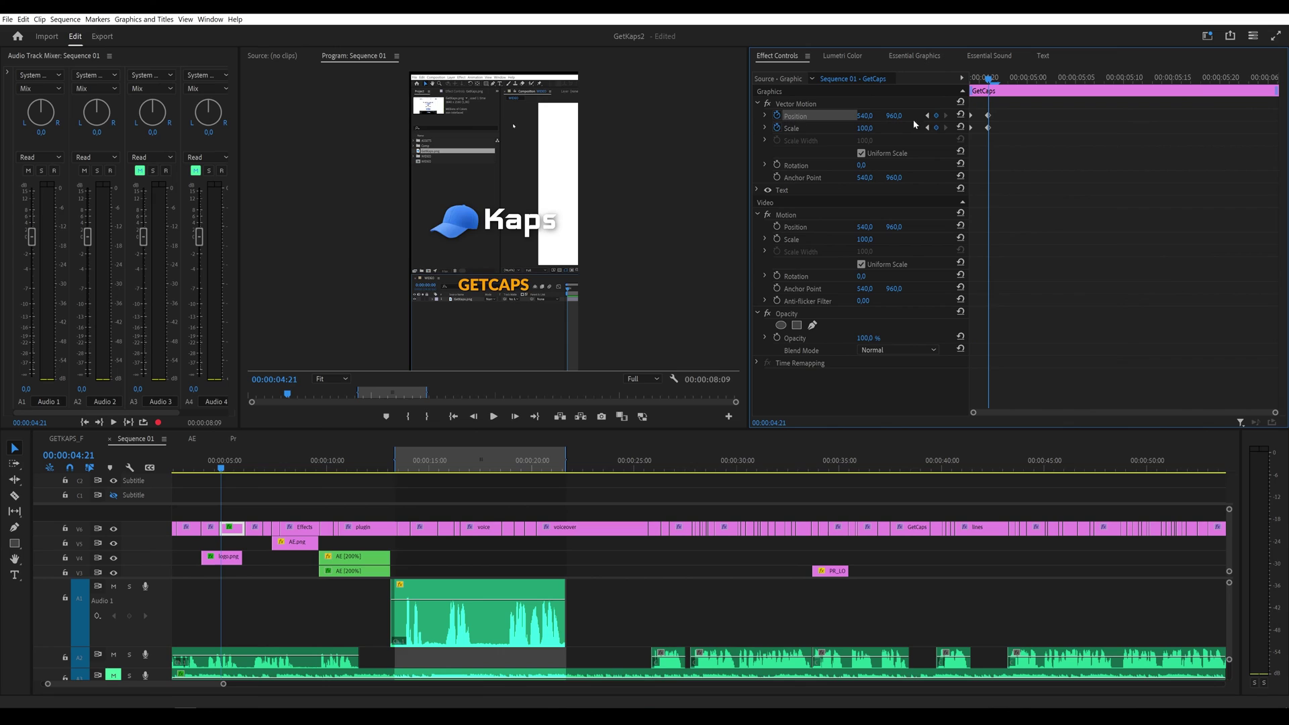
{"action": "left_click", "coordinate": [928, 115]}
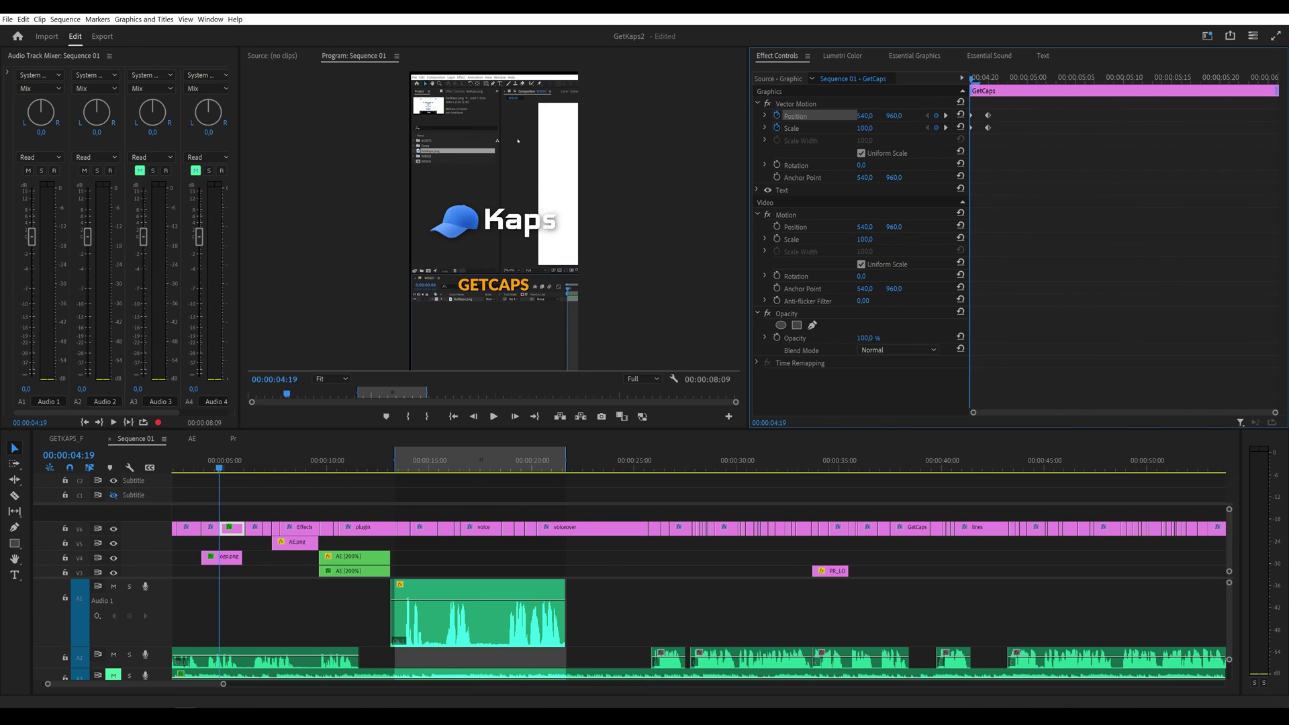
{"action": "left_click_drag", "start_coordinate": [864, 128], "coordinate": [1048, 116]}
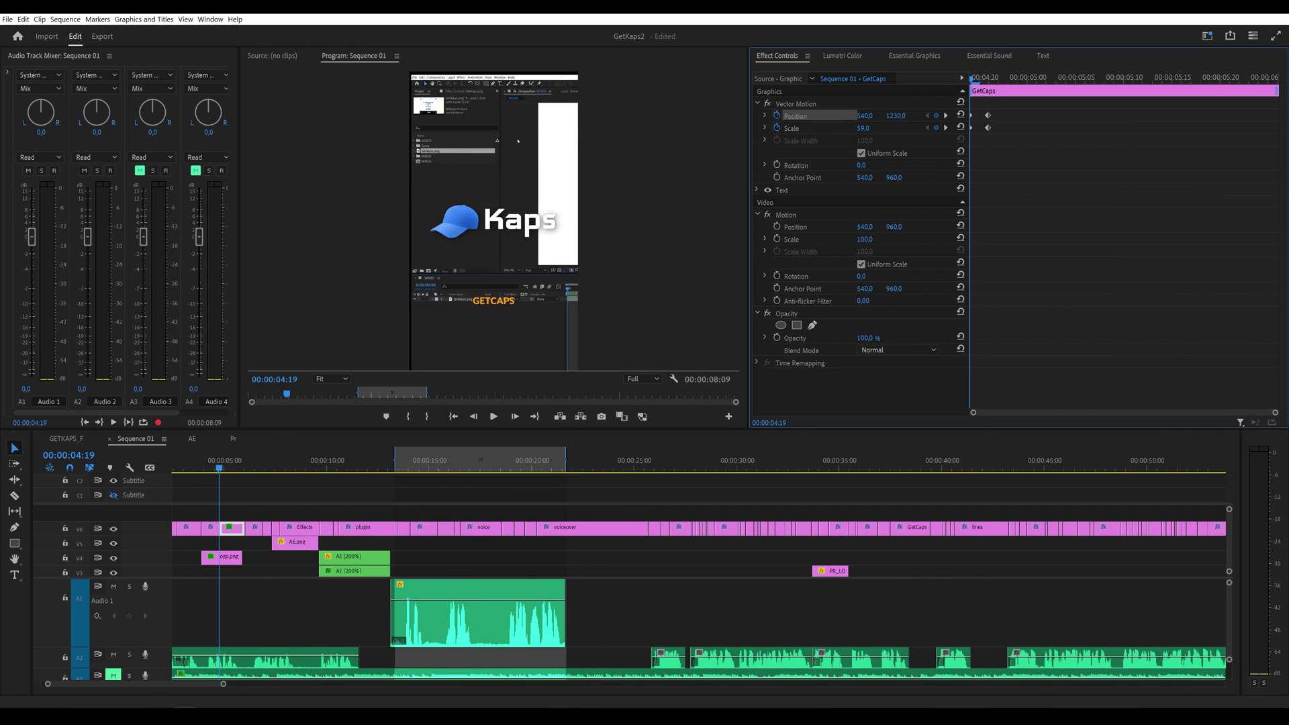
Set the Position and Scale keyframes' temporal interpolation to Ease In.
{"action": "key", "text": "space"}
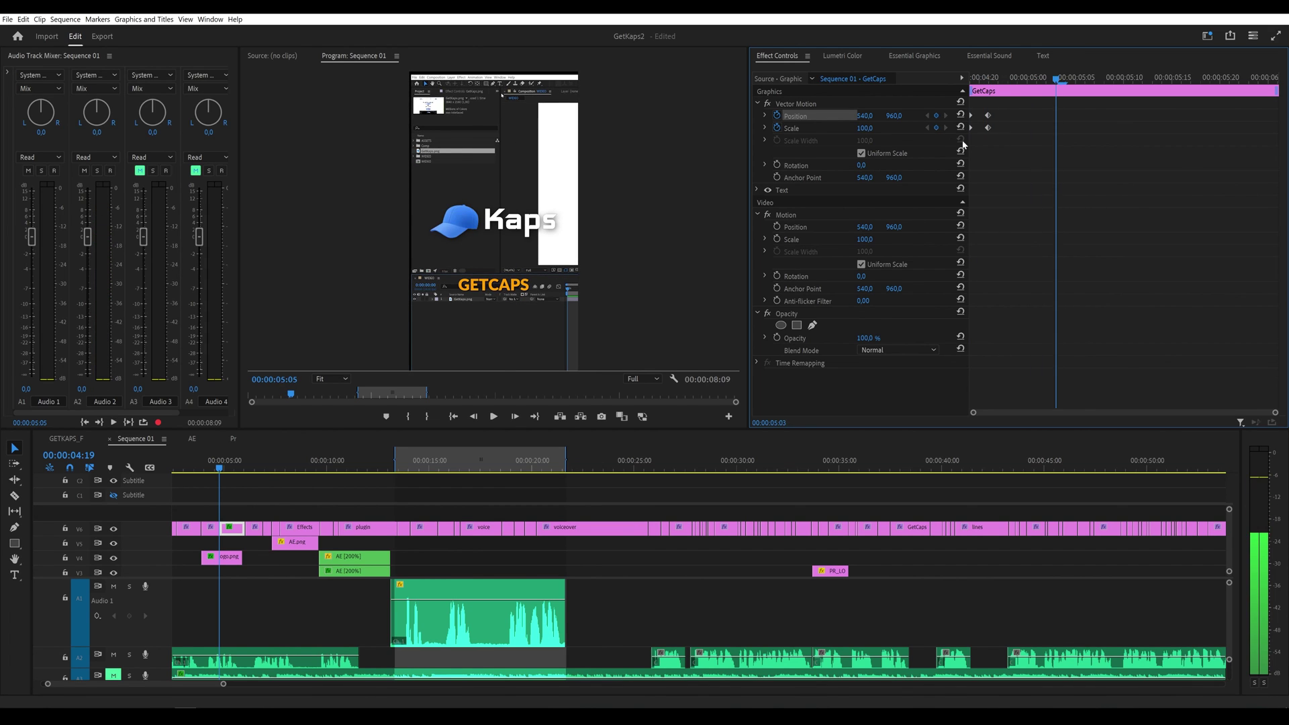
{"action": "key", "text": "space"}
{"action": "left_click_drag", "start_coordinate": [1005, 139], "coordinate": [980, 110]}
{"action": "right_click", "coordinate": [998, 131]}
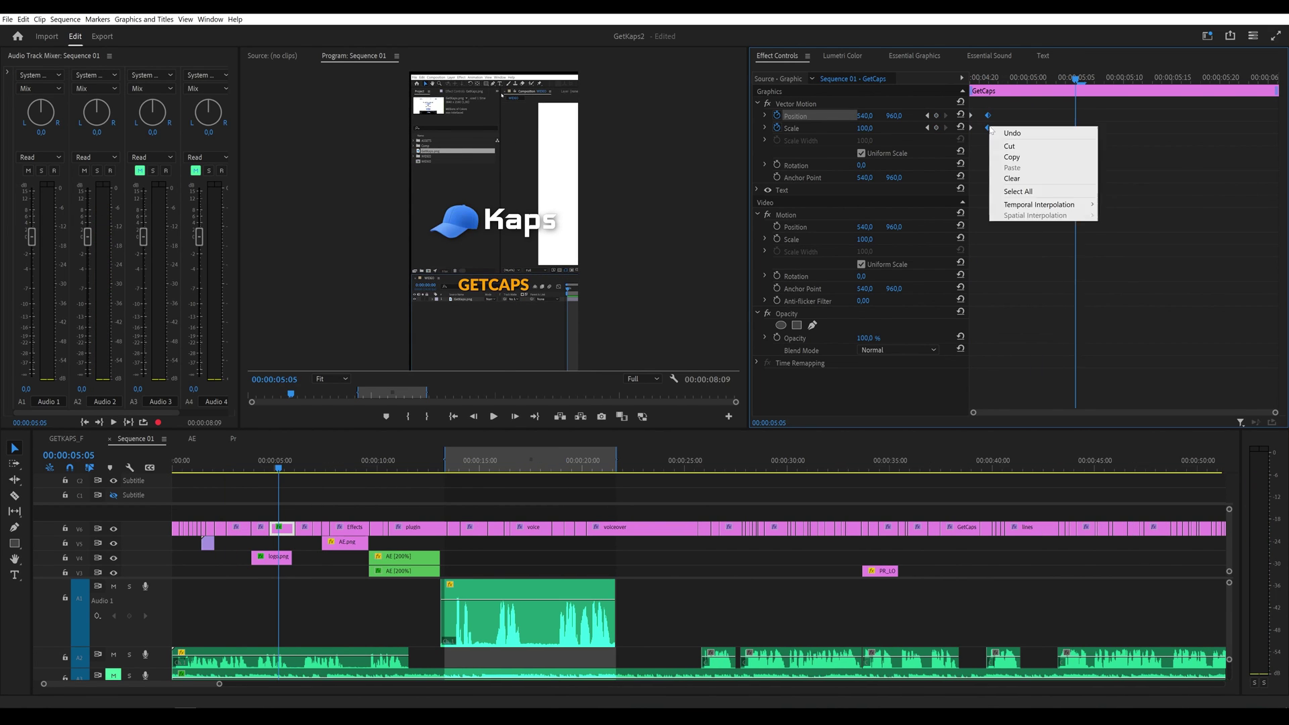
{"action": "mouse_move", "coordinate": [1074, 204]}
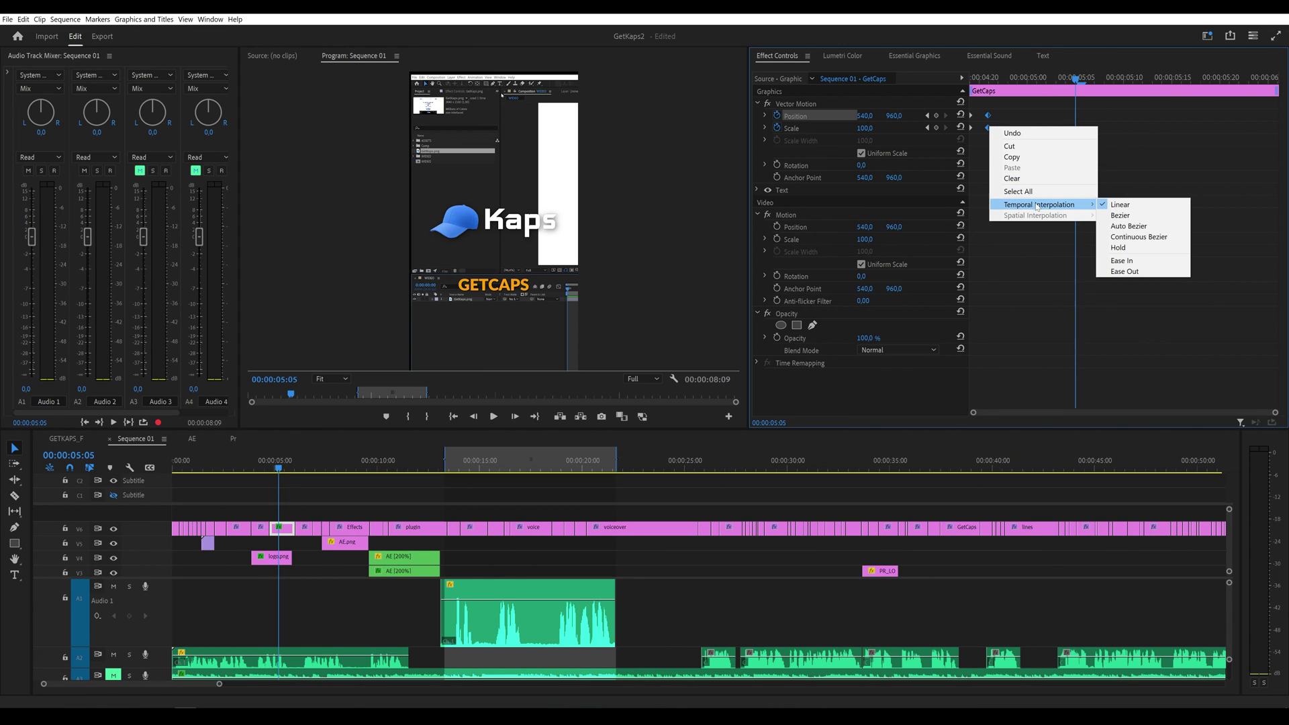
{"action": "left_click", "coordinate": [1137, 263]}
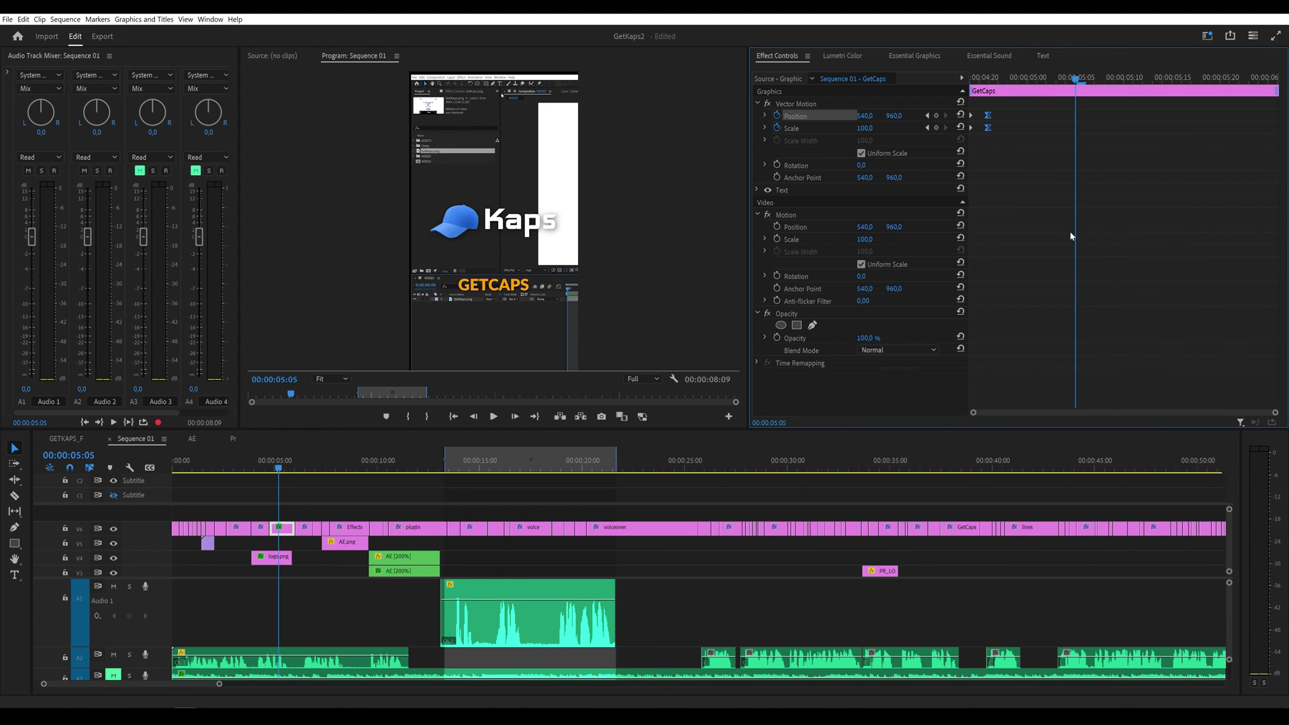
{"action": "left_click", "coordinate": [1049, 223]}
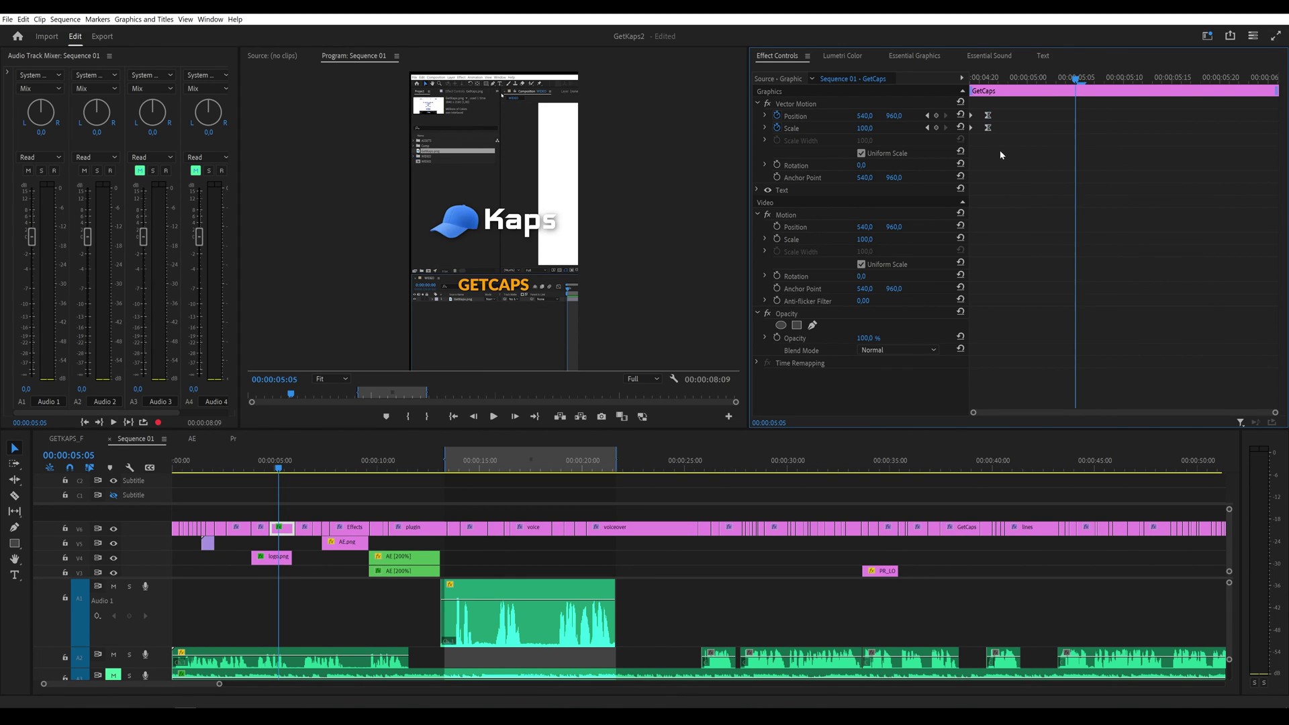
Zoom the timeline out and select all the caption graphic clips.
{"action": "left_click", "coordinate": [799, 104]}
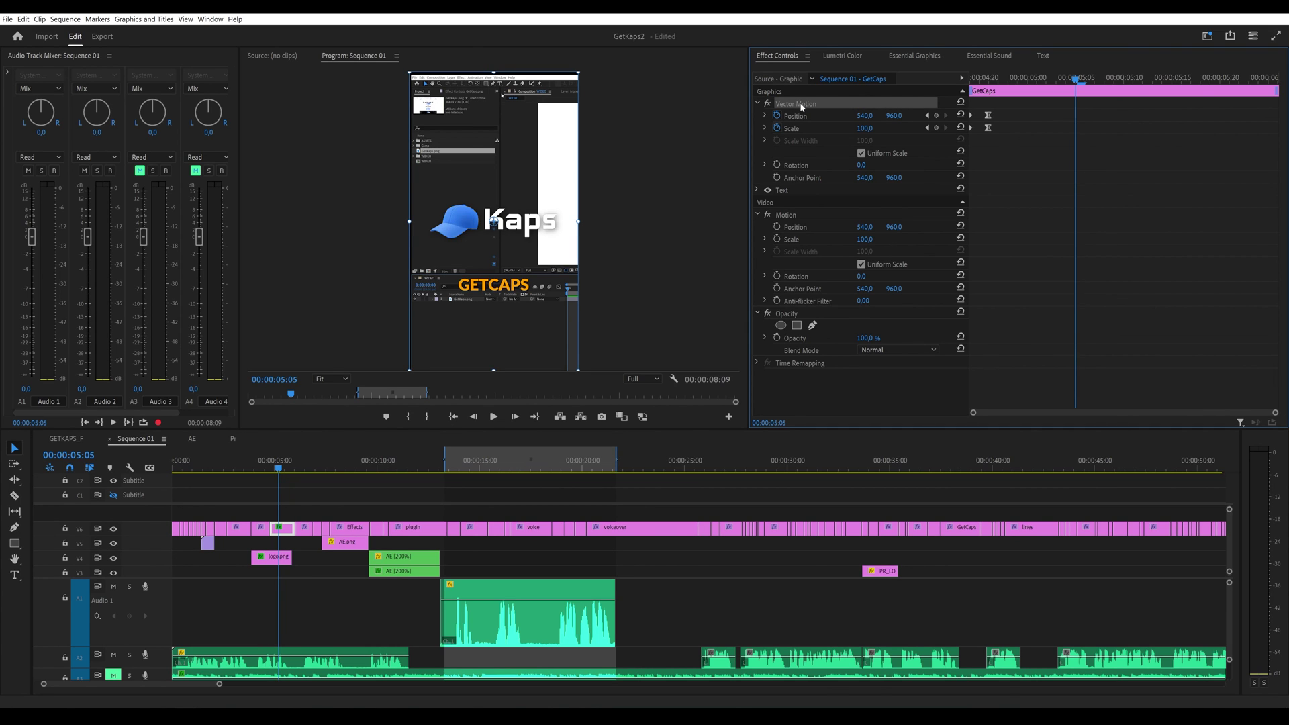
{"action": "key", "text": "minus"}
{"action": "key", "text": "minus"}
{"action": "left_click_drag", "start_coordinate": [845, 529], "coordinate": [173, 527]}
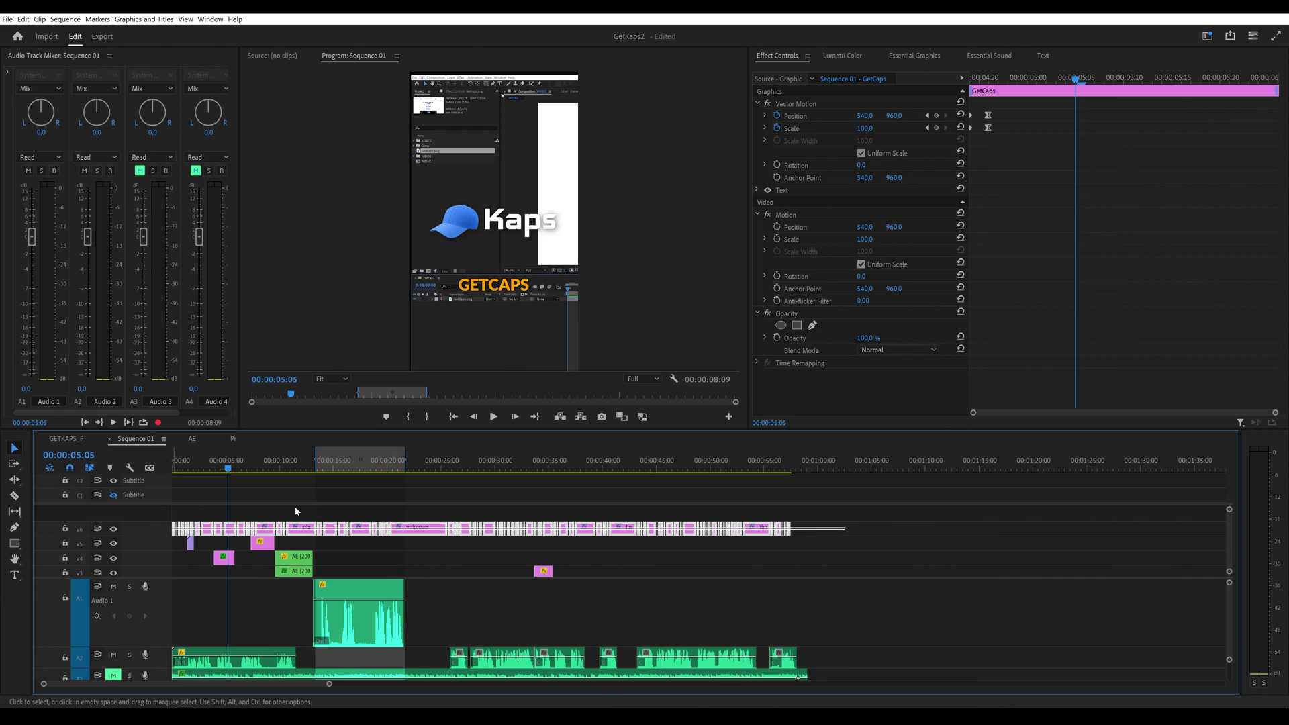
Deselect the clips and play Sequence 01 from the start to preview the captions.
{"action": "left_click", "coordinate": [296, 530]}
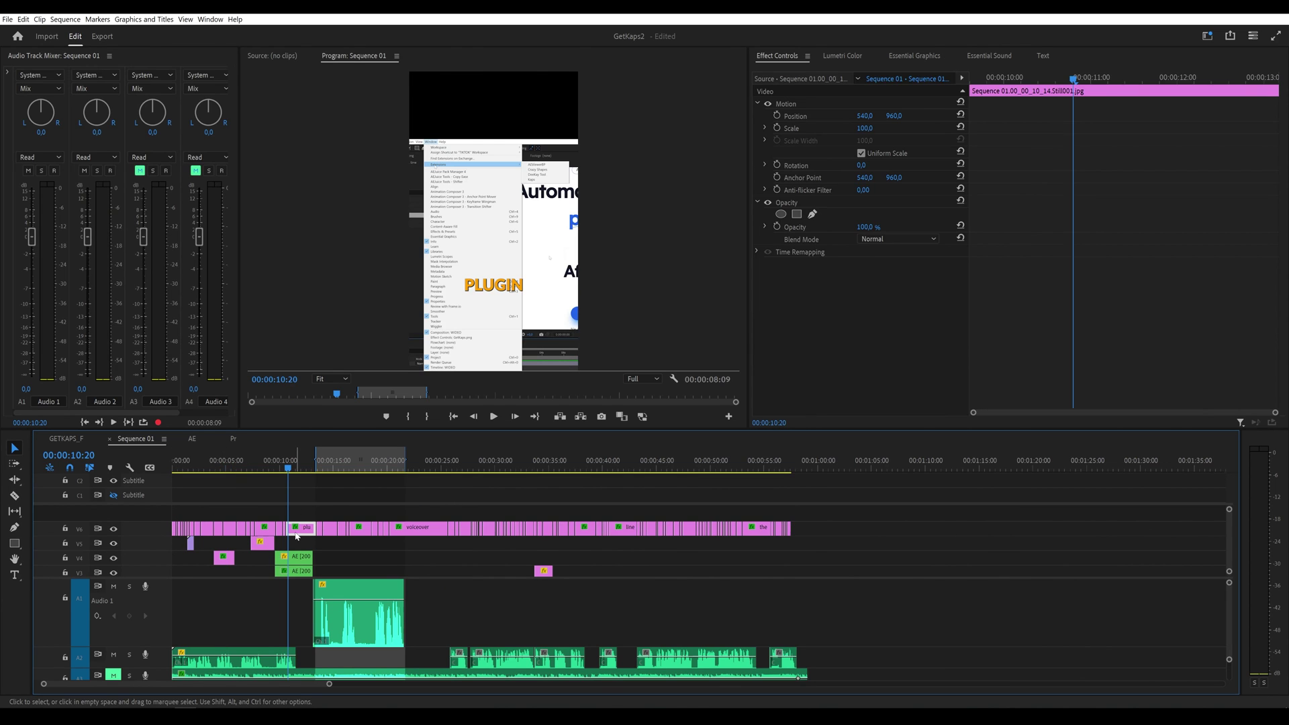
{"action": "left_click", "coordinate": [205, 487]}
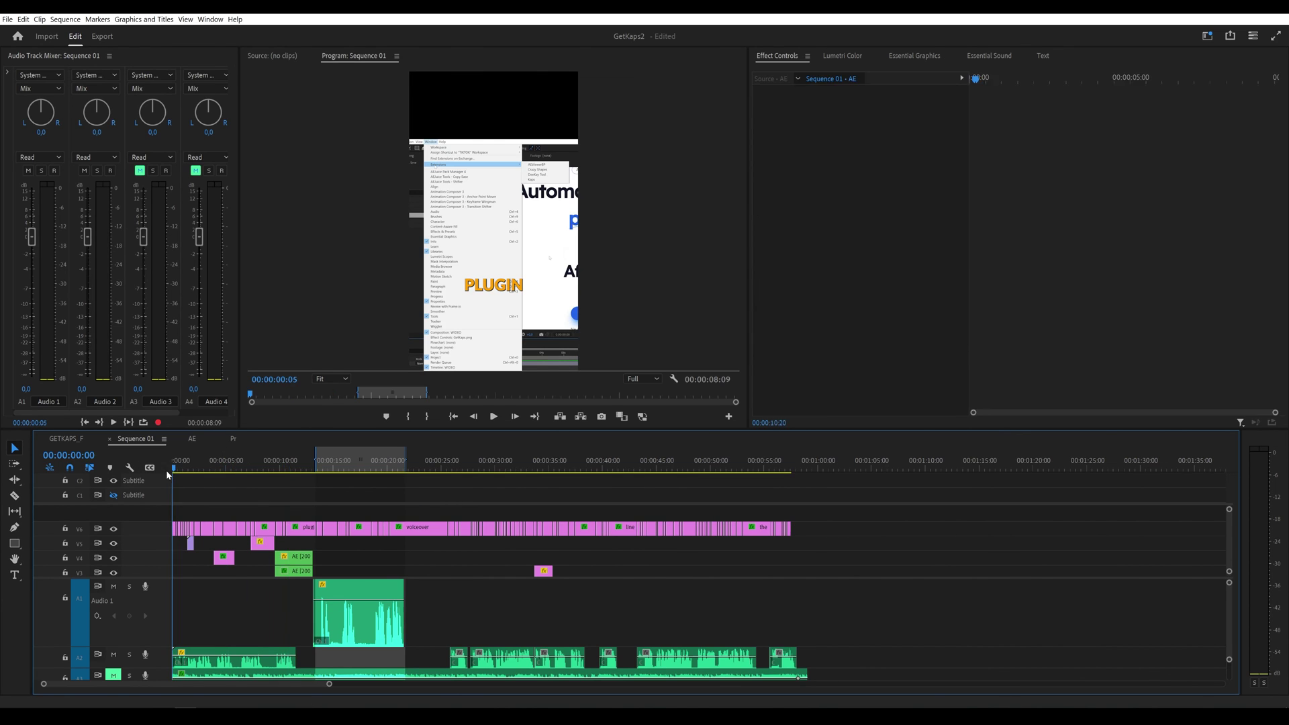
{"action": "key", "text": "Home"}
{"action": "key", "text": "space"}
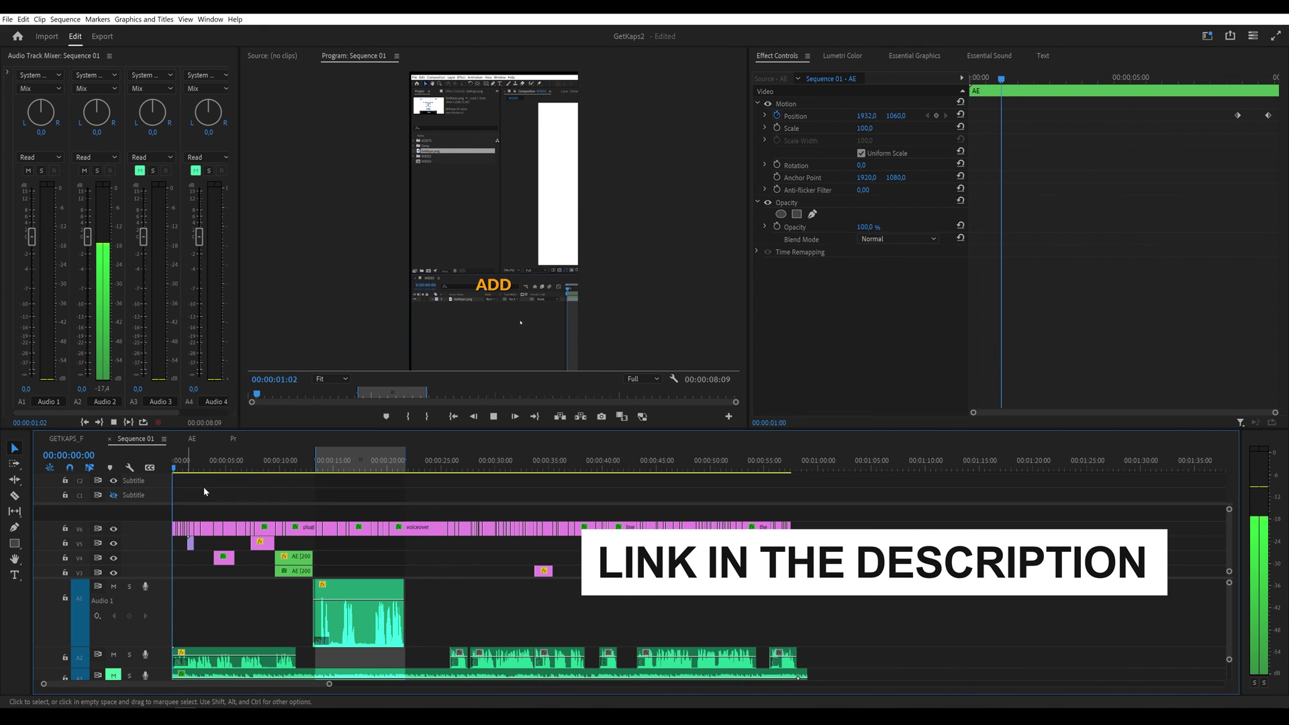